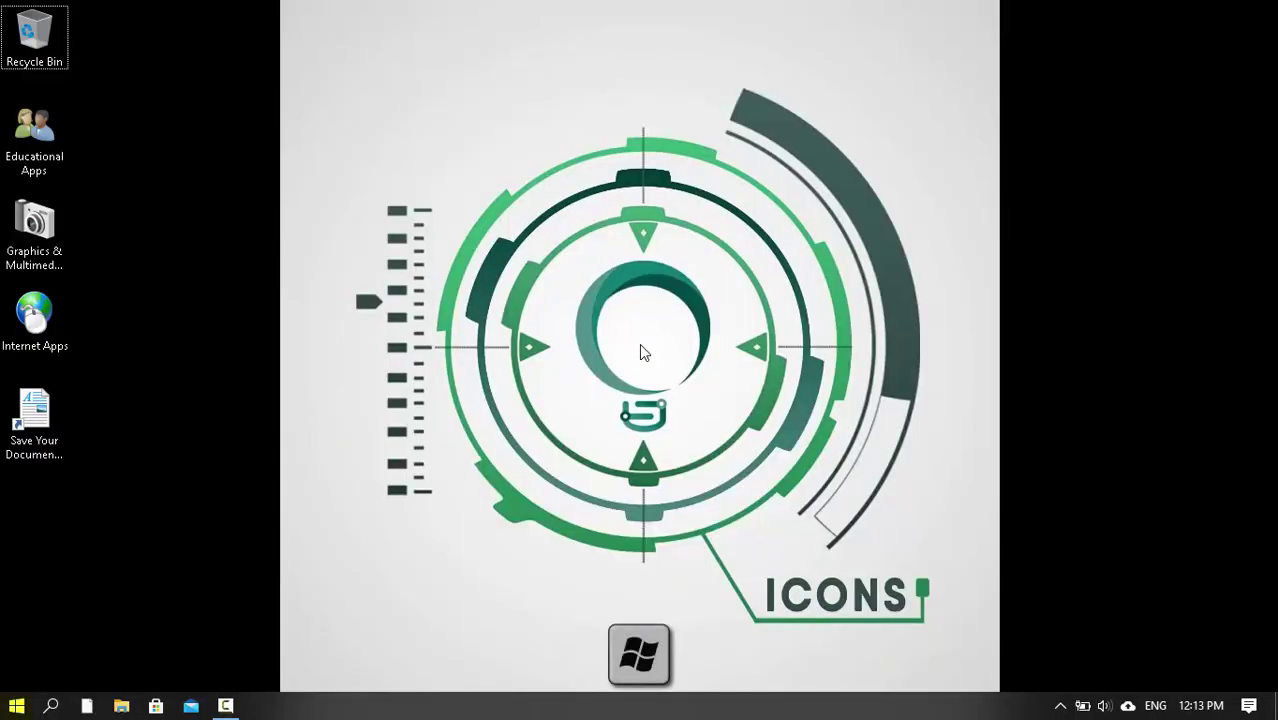
- Open the Start menu search on the host desktop
{"action": "key", "text": "super"}
- Launch Oracle VM VirtualBox from search and start the Windows 10 Professional VM
{"action": "type", "text": "oracle"}
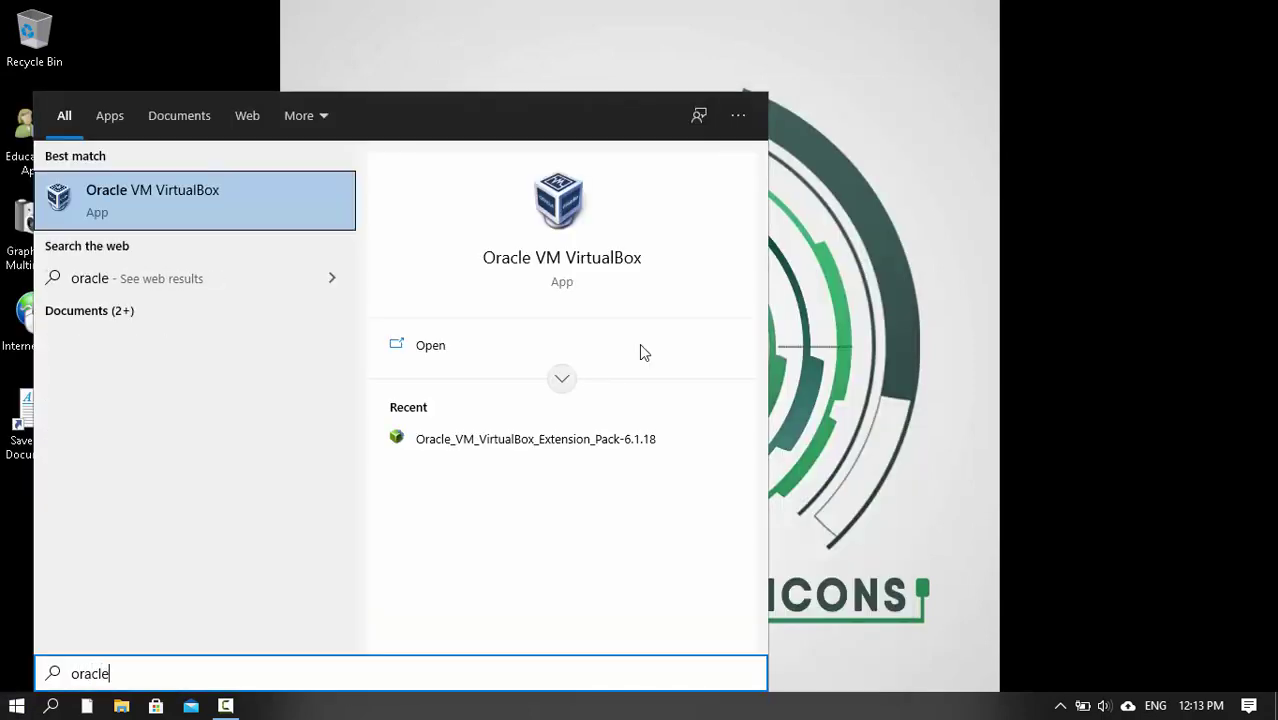
{"action": "key", "text": "Return"}
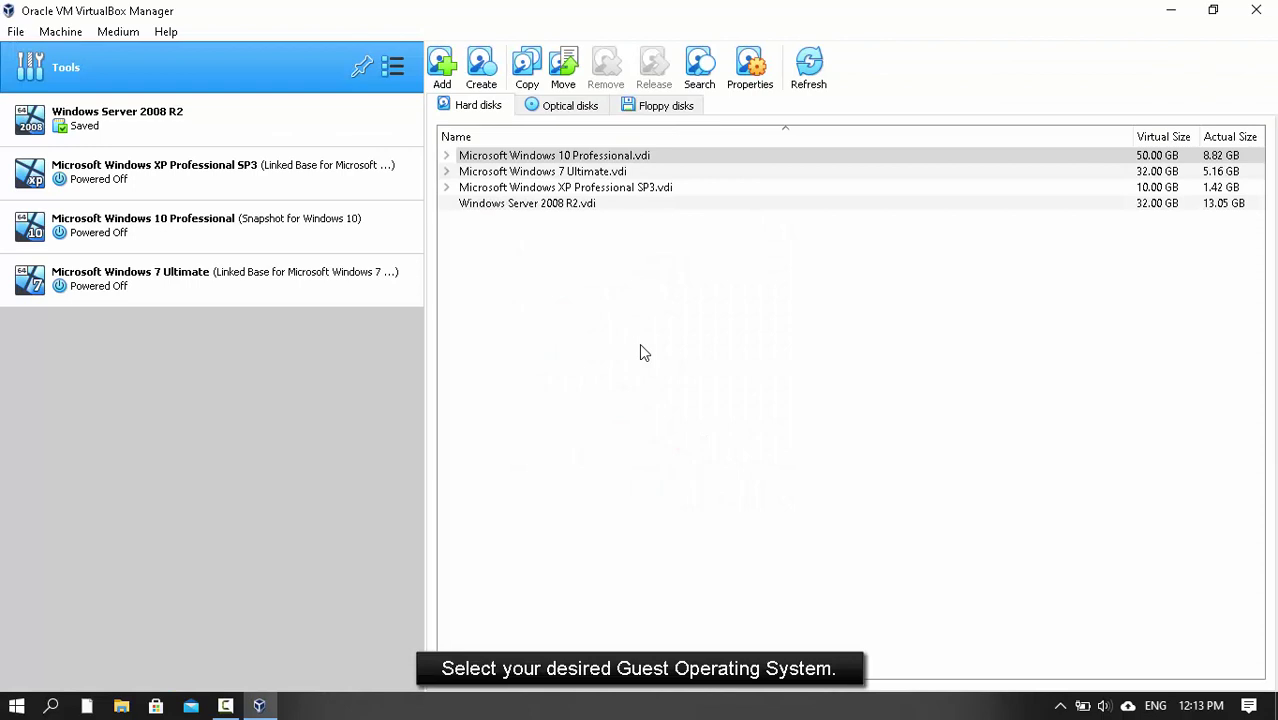
{"action": "key", "text": "End"}
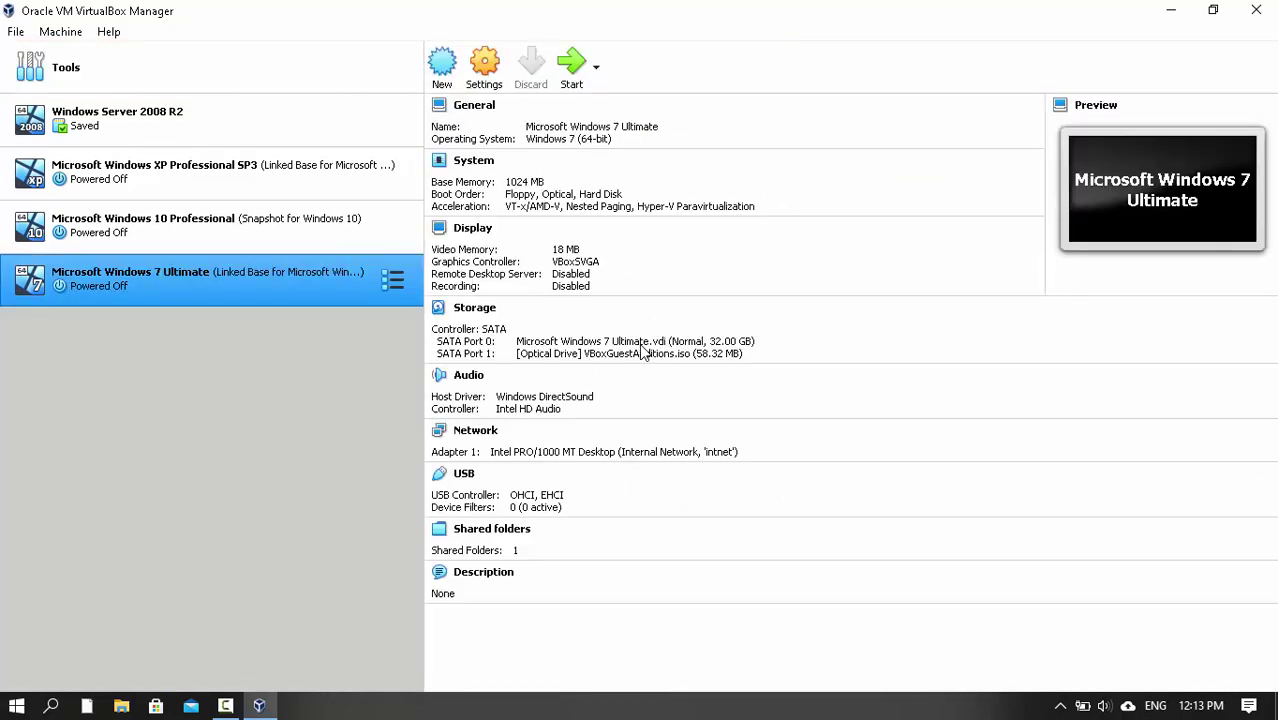
{"action": "key", "text": "Up"}
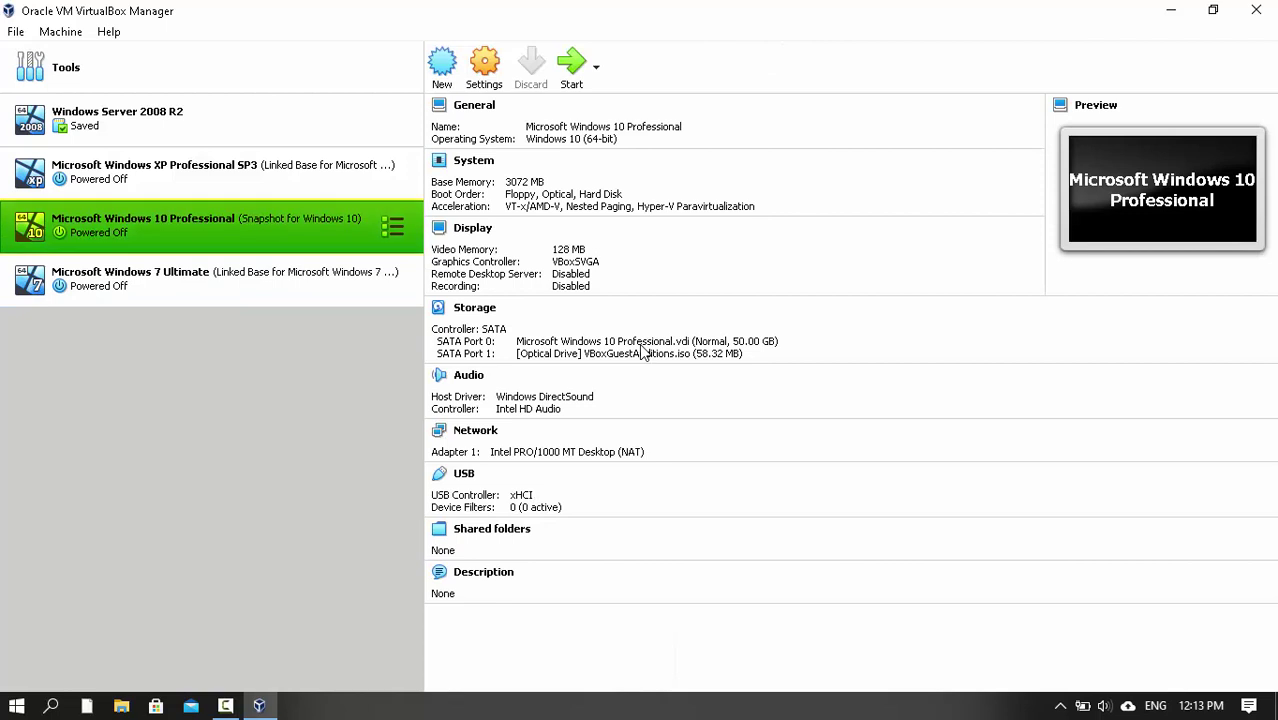
{"action": "key", "text": "Return"}
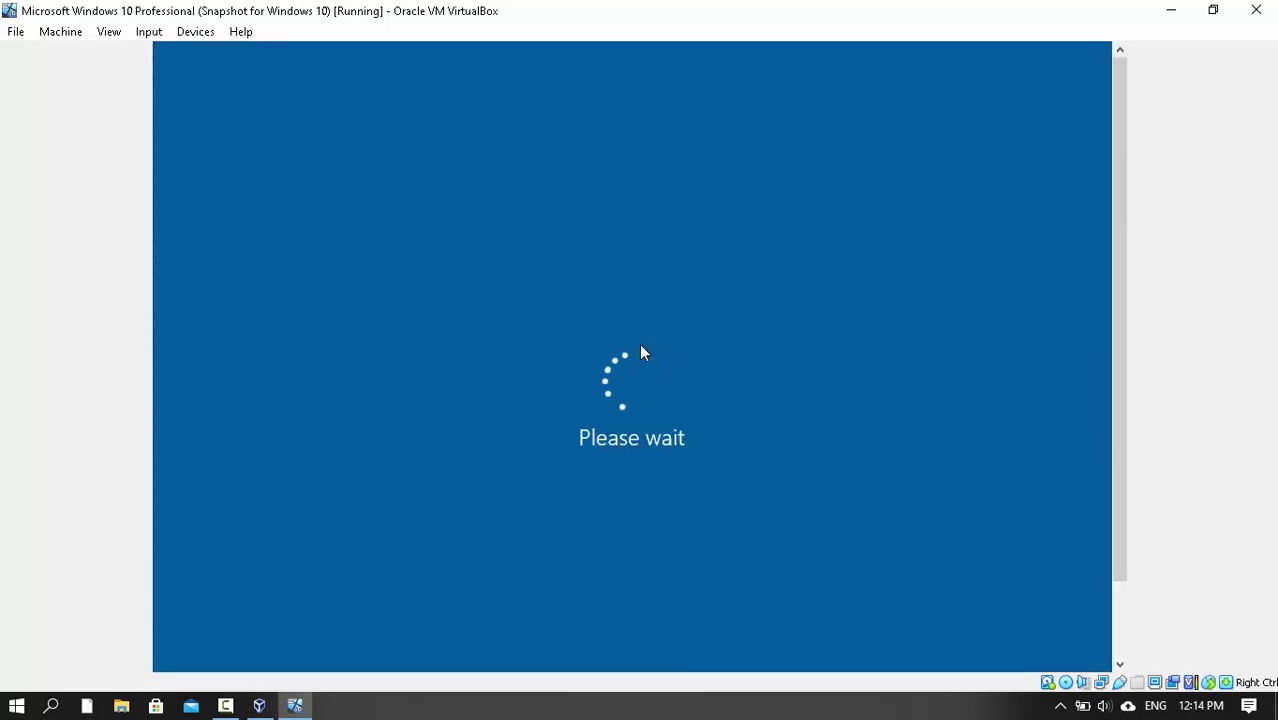
- Dismiss the guest's lock screen and sign in with the account password
{"action": "key", "text": "space"}
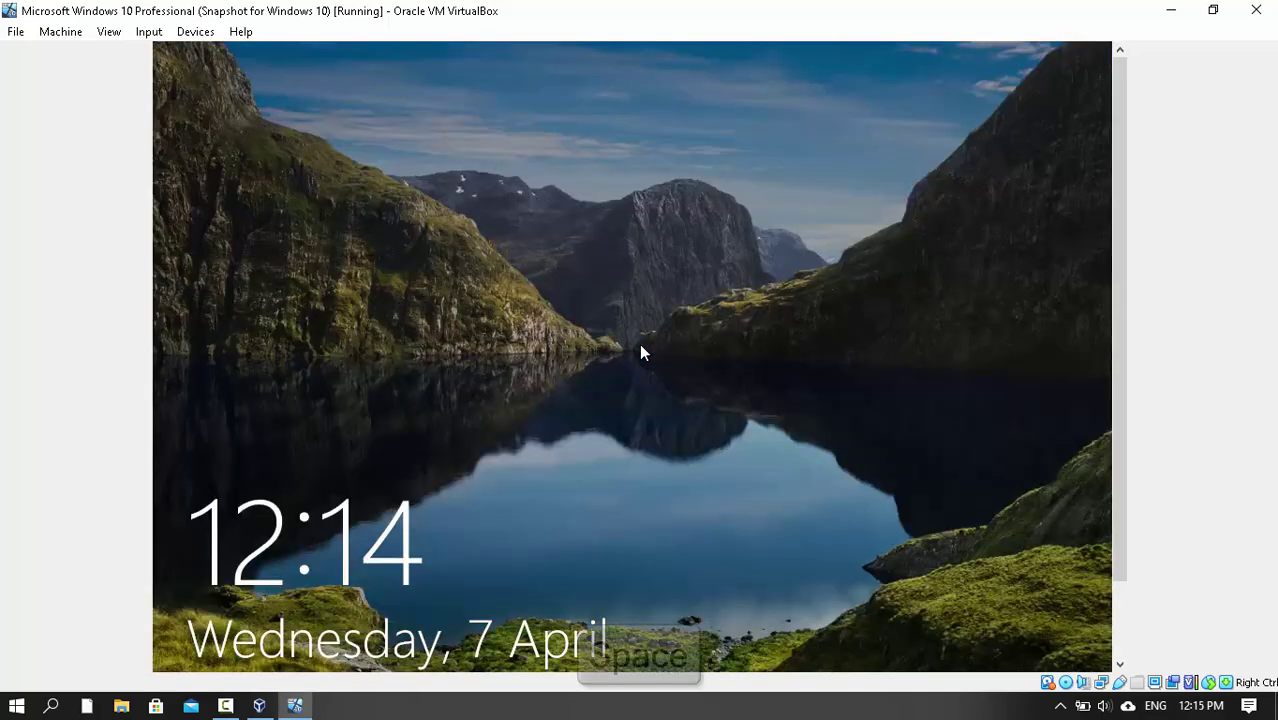
{"action": "key", "text": "space"}
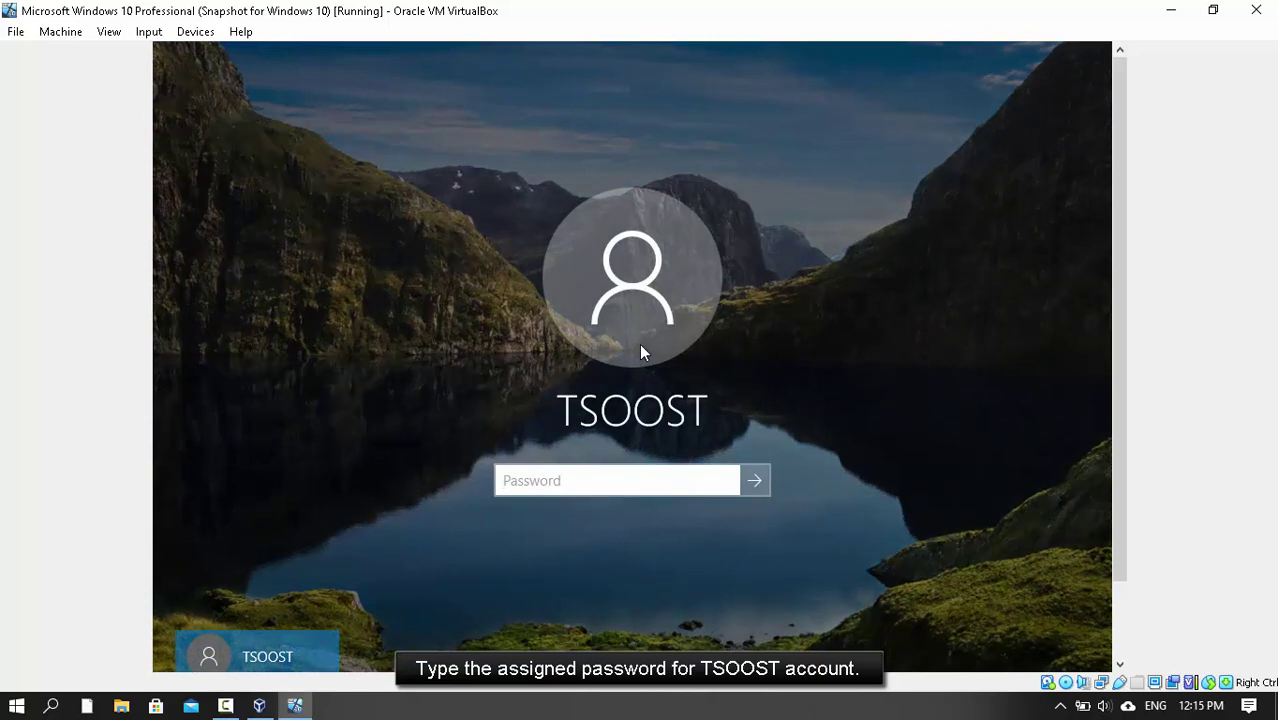
{"action": "type", "text": "*********"}
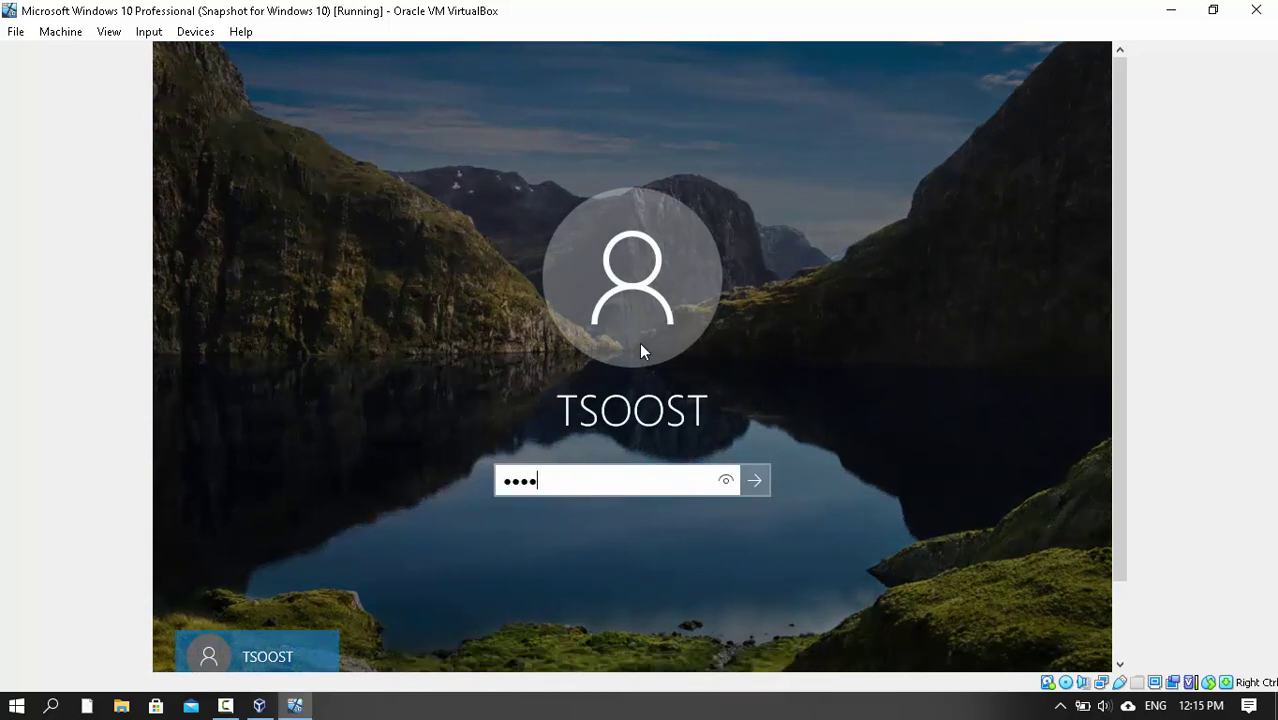
{"action": "key", "text": "Return"}
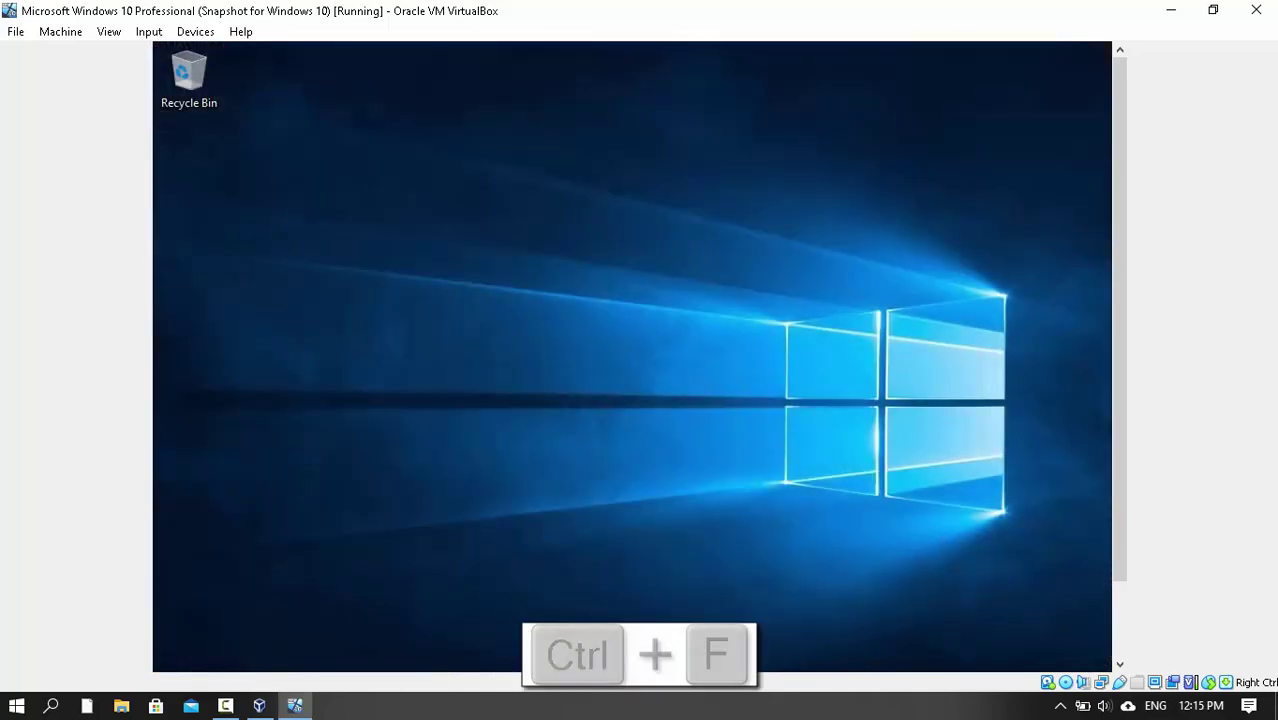
- Switch the Windows 10 guest to full-screen and insert the Guest Additions CD image
{"action": "key", "text": "ctrl+f"}
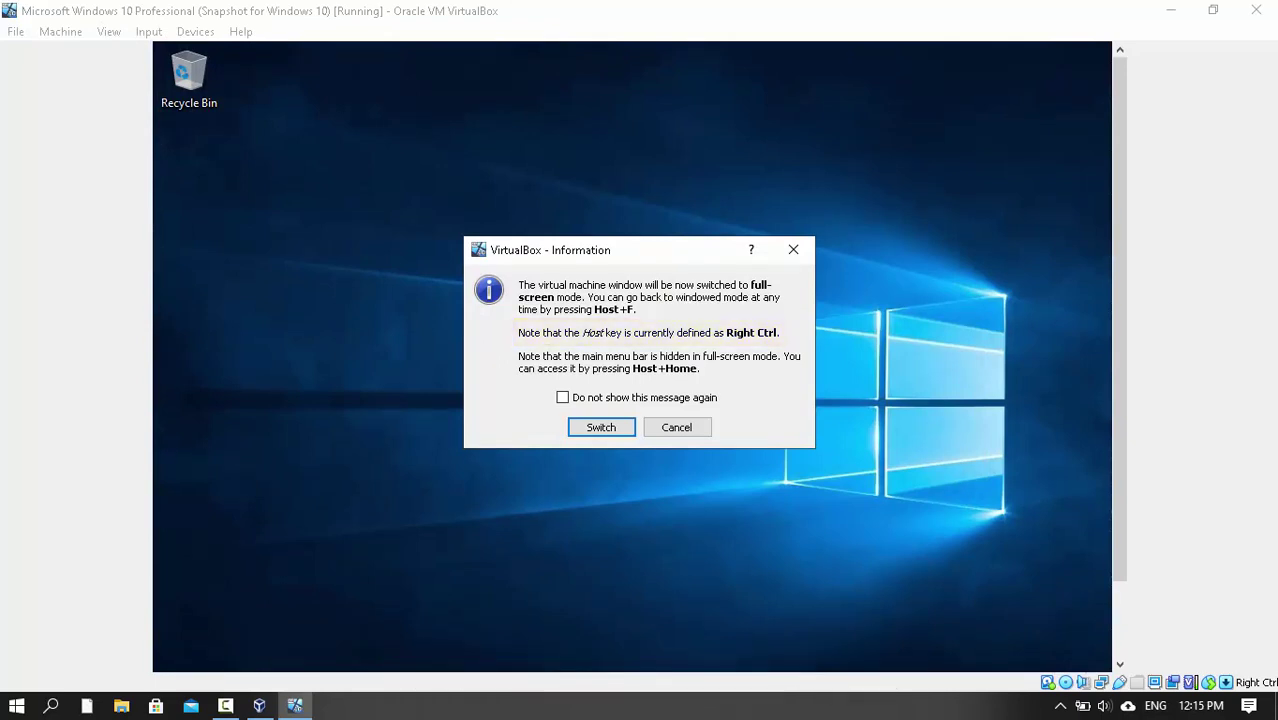
{"action": "key", "text": "Return"}
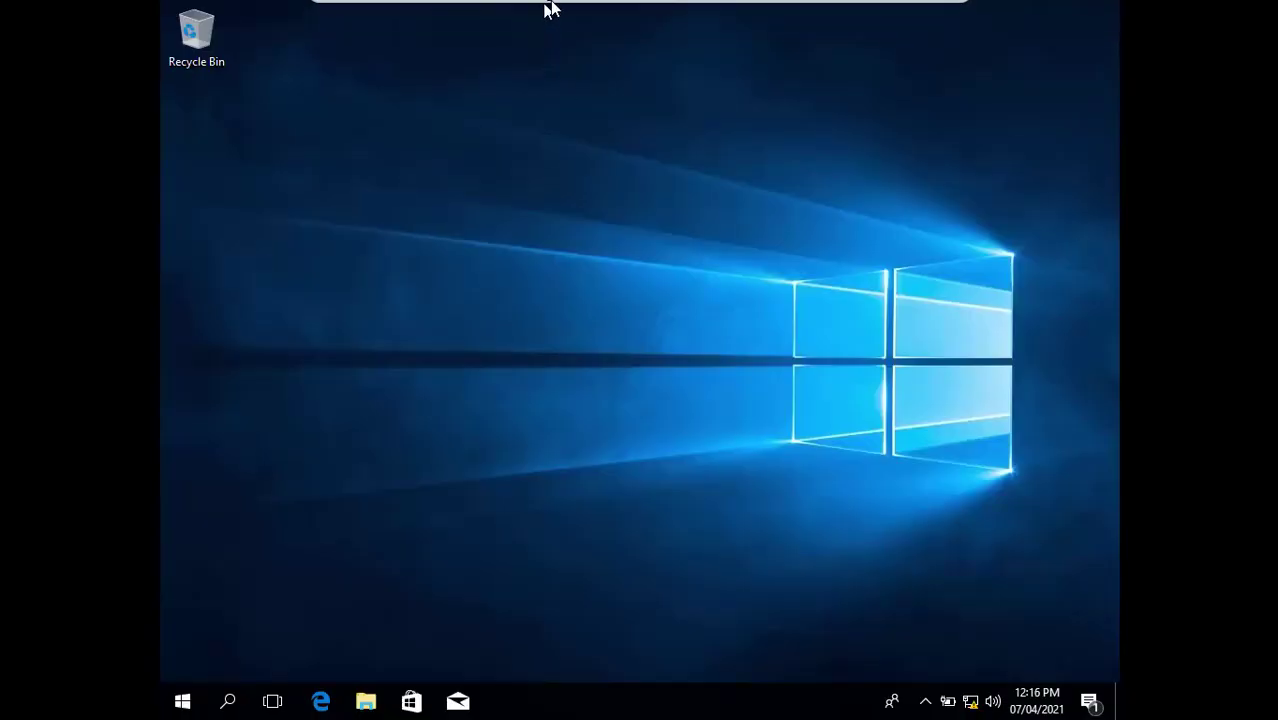
{"action": "left_click", "coordinate": [538, 11]}
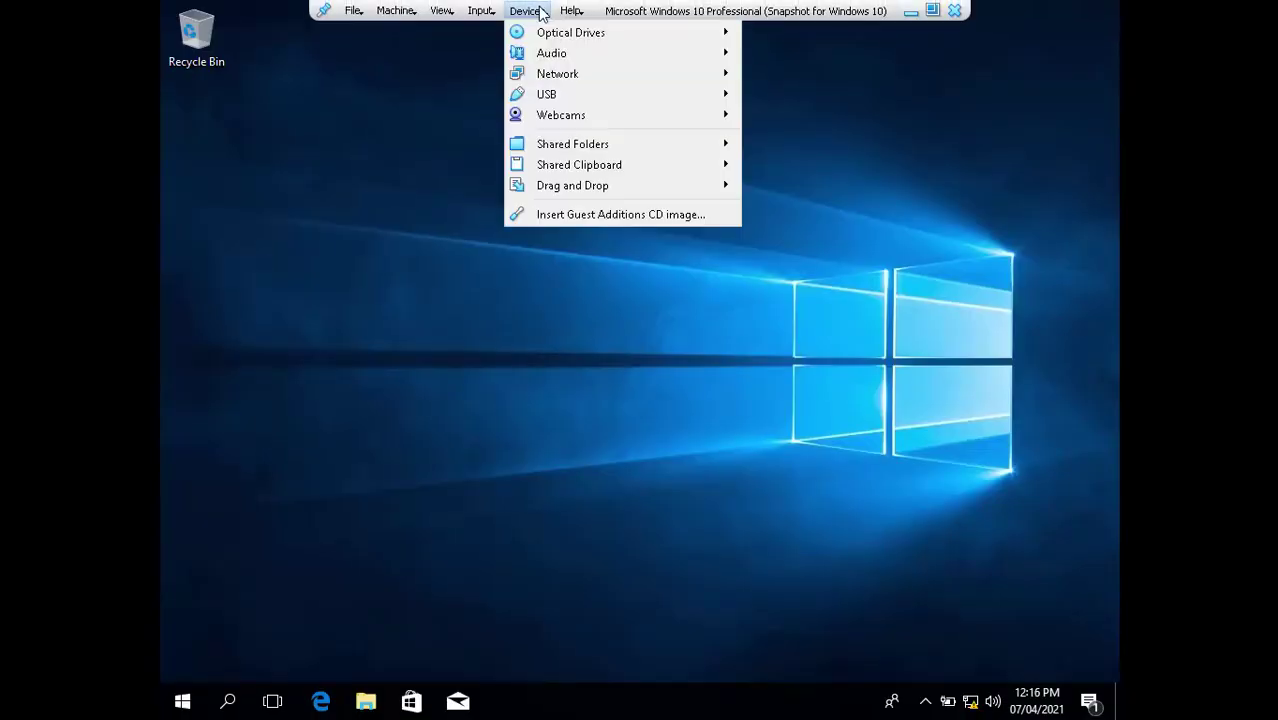
{"action": "left_click", "coordinate": [548, 218]}
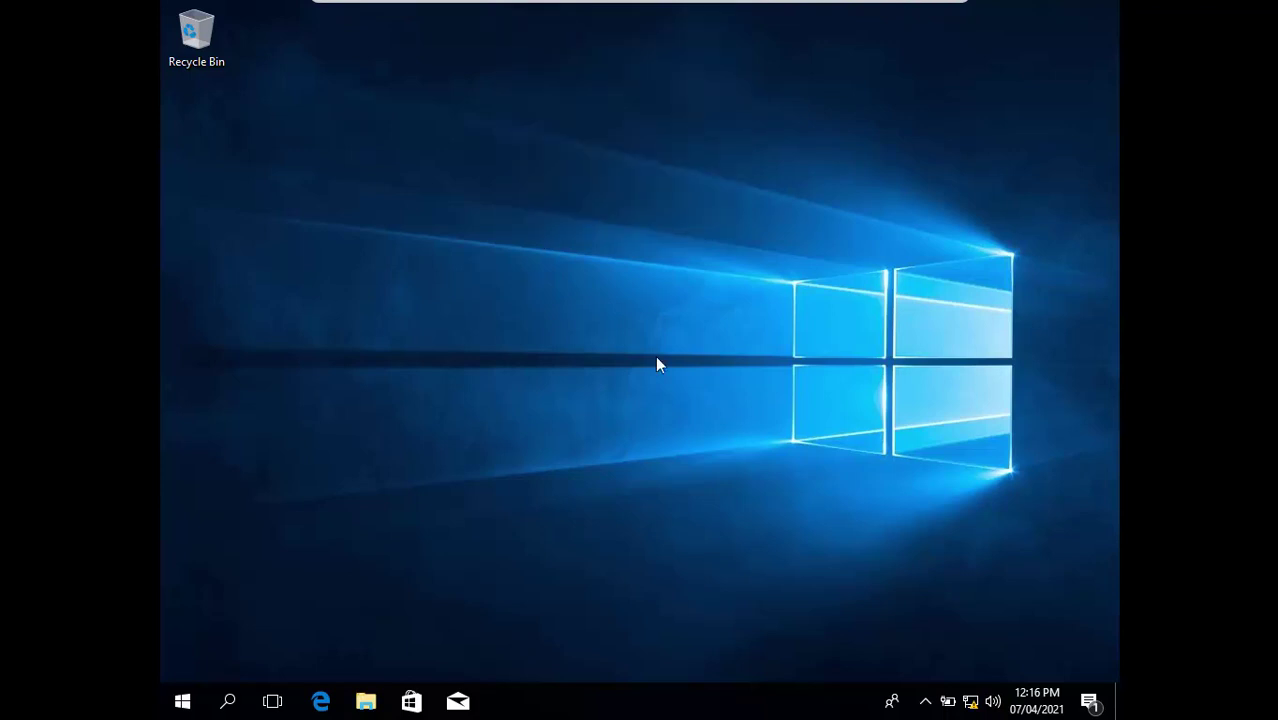
- Run the Guest Additions installer from CD Drive (D:) in This PC, choosing Yes at the UAC prompt
{"action": "key", "text": "super+e"}
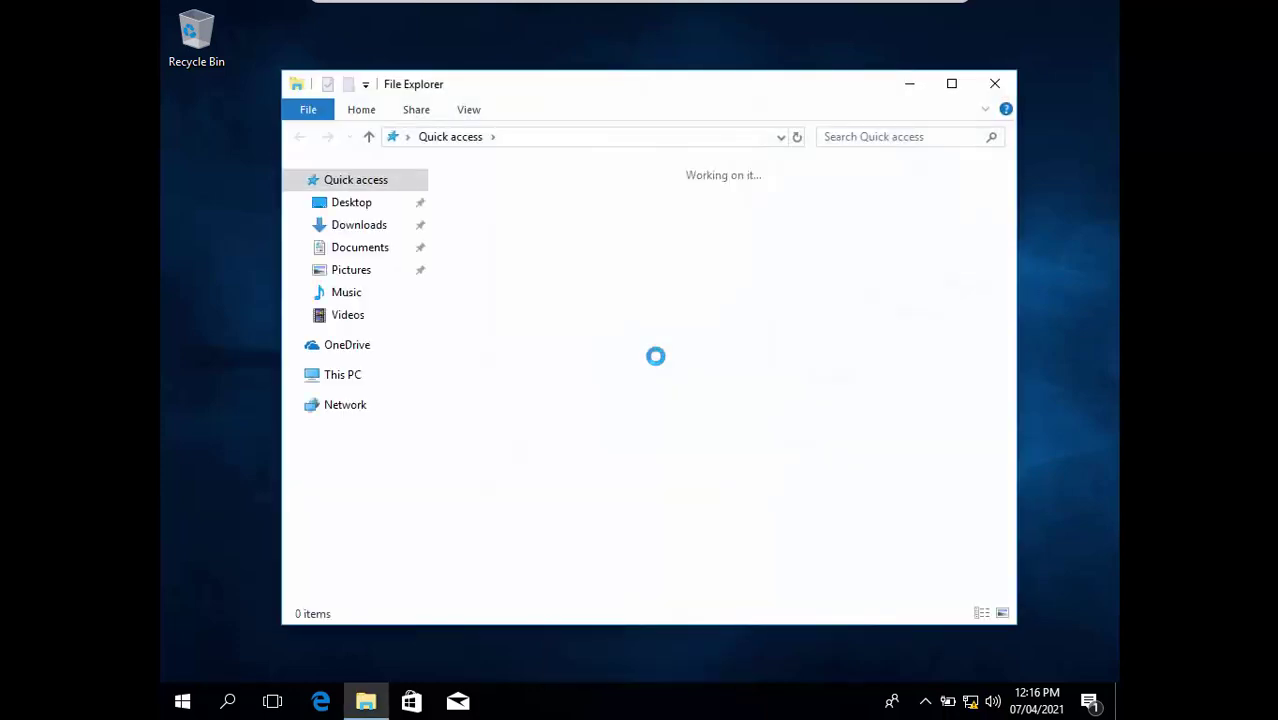
{"action": "key", "text": "shift+Tab"}
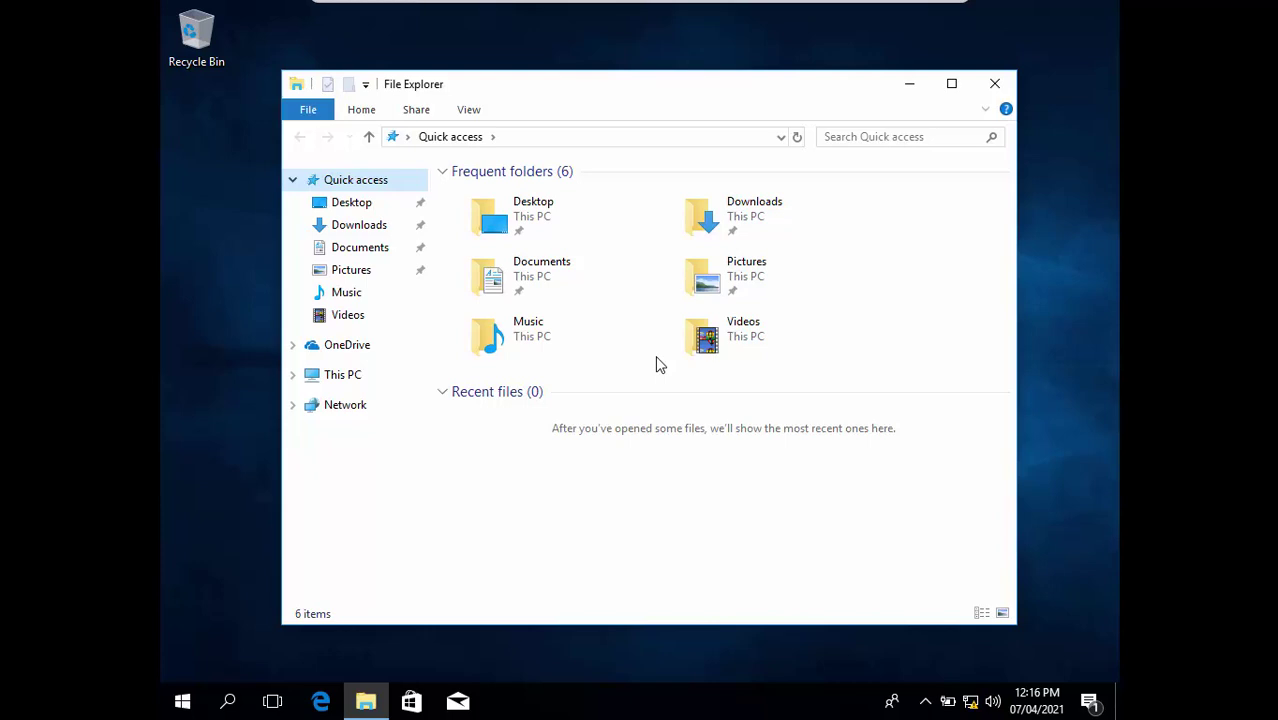
{"action": "key", "text": "t"}
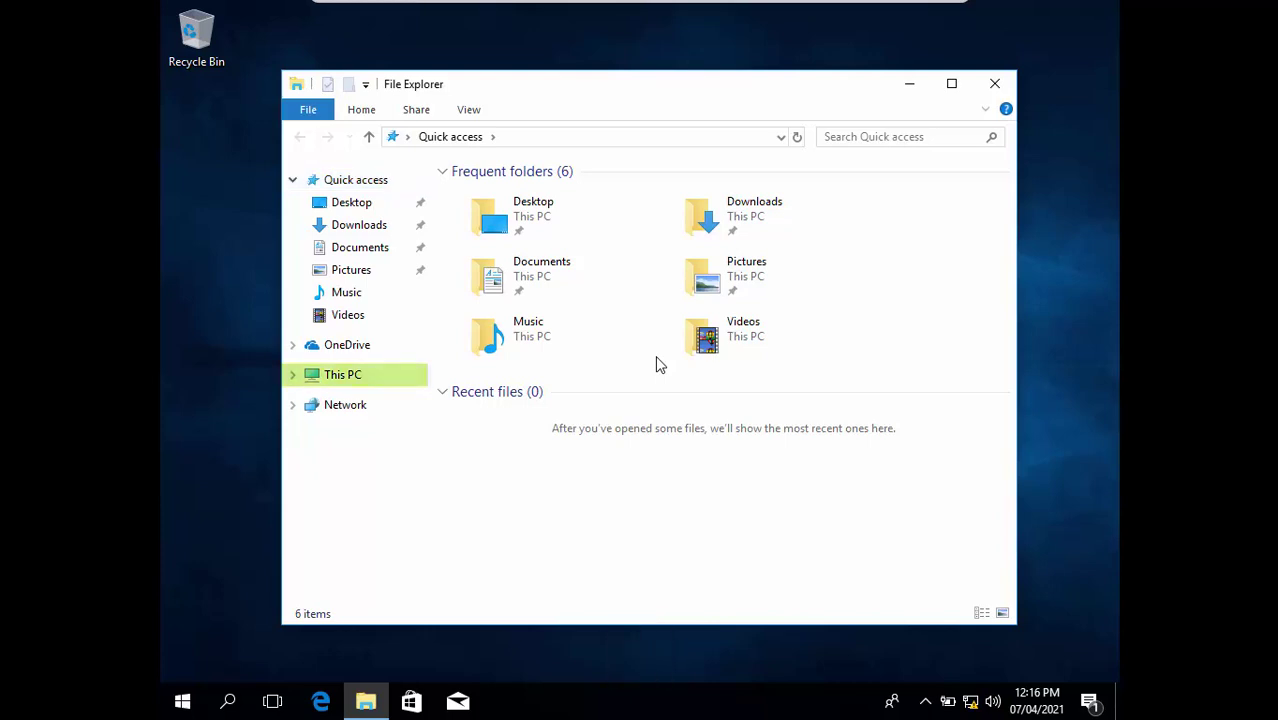
{"action": "key", "text": "Return"}
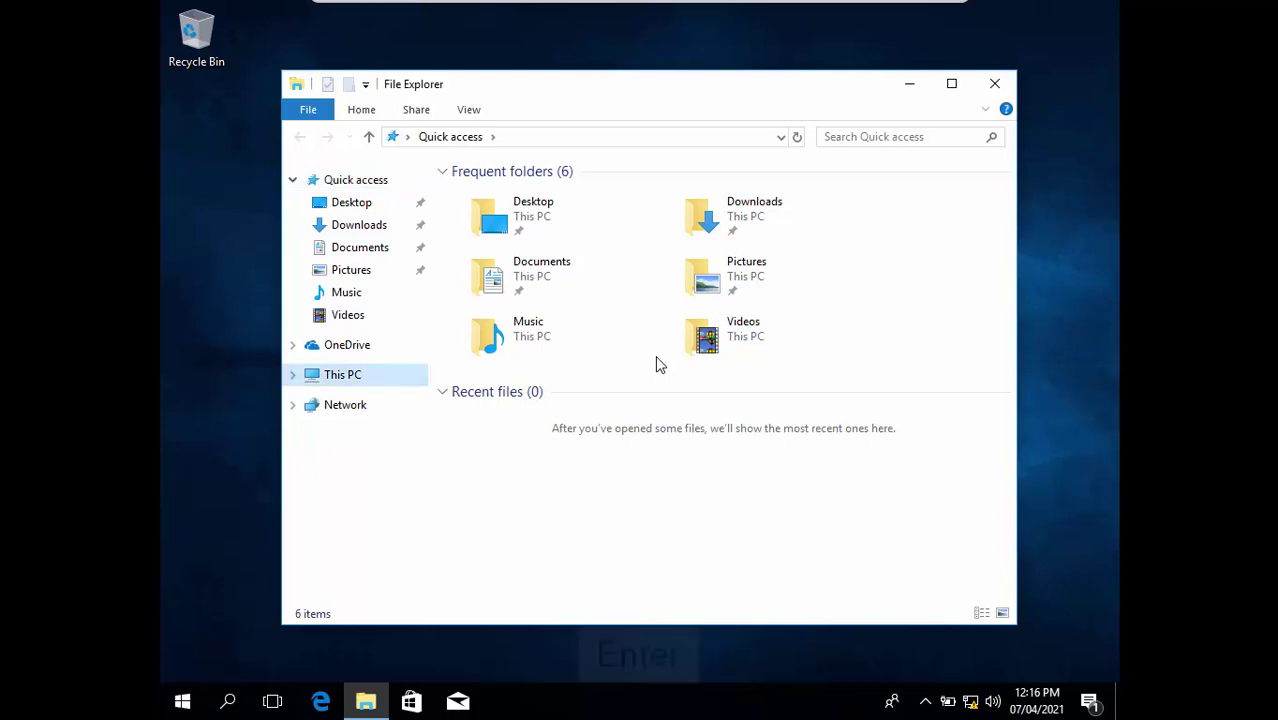
{"action": "key", "text": "ctrl+Tab"}
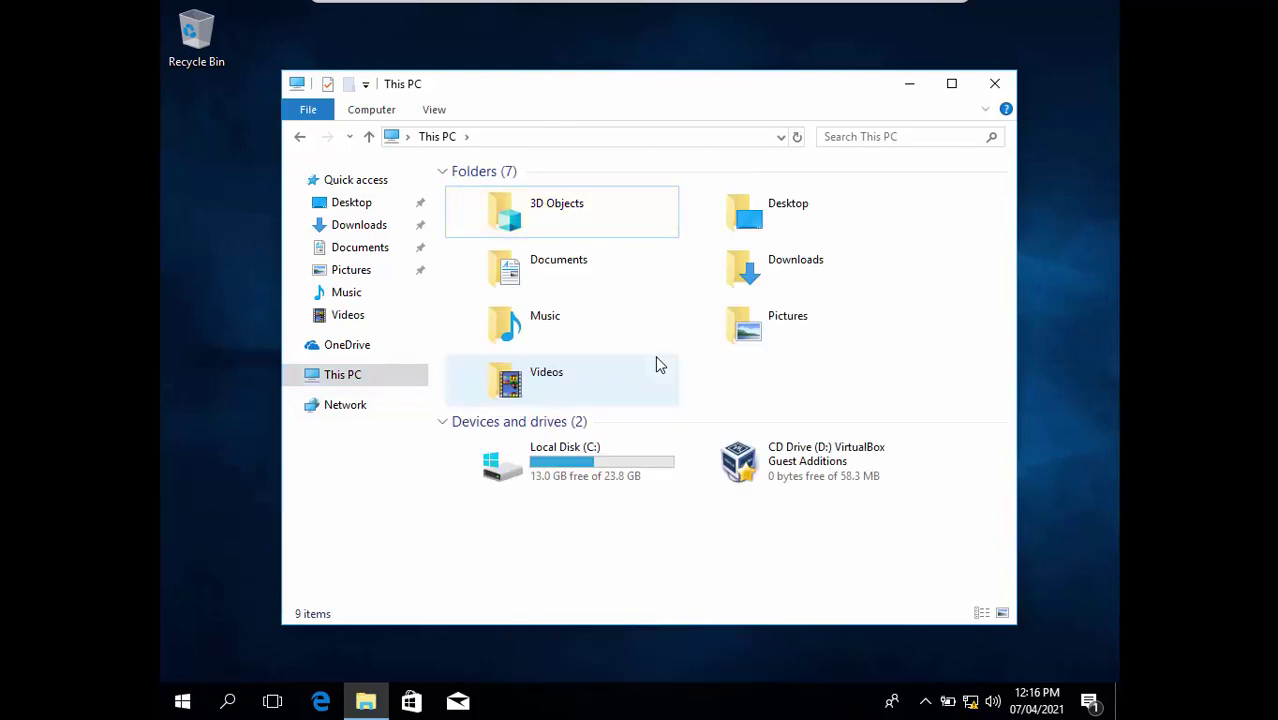
{"action": "key", "text": "End"}
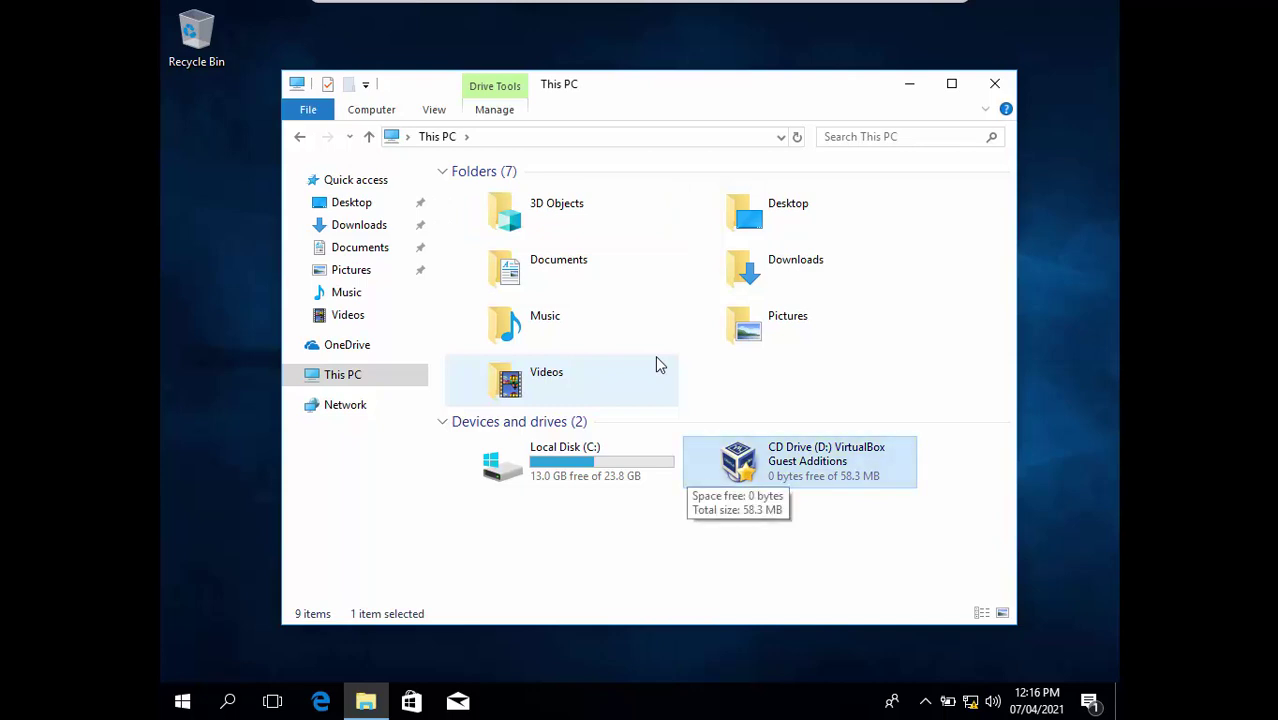
{"action": "key", "text": "Return"}
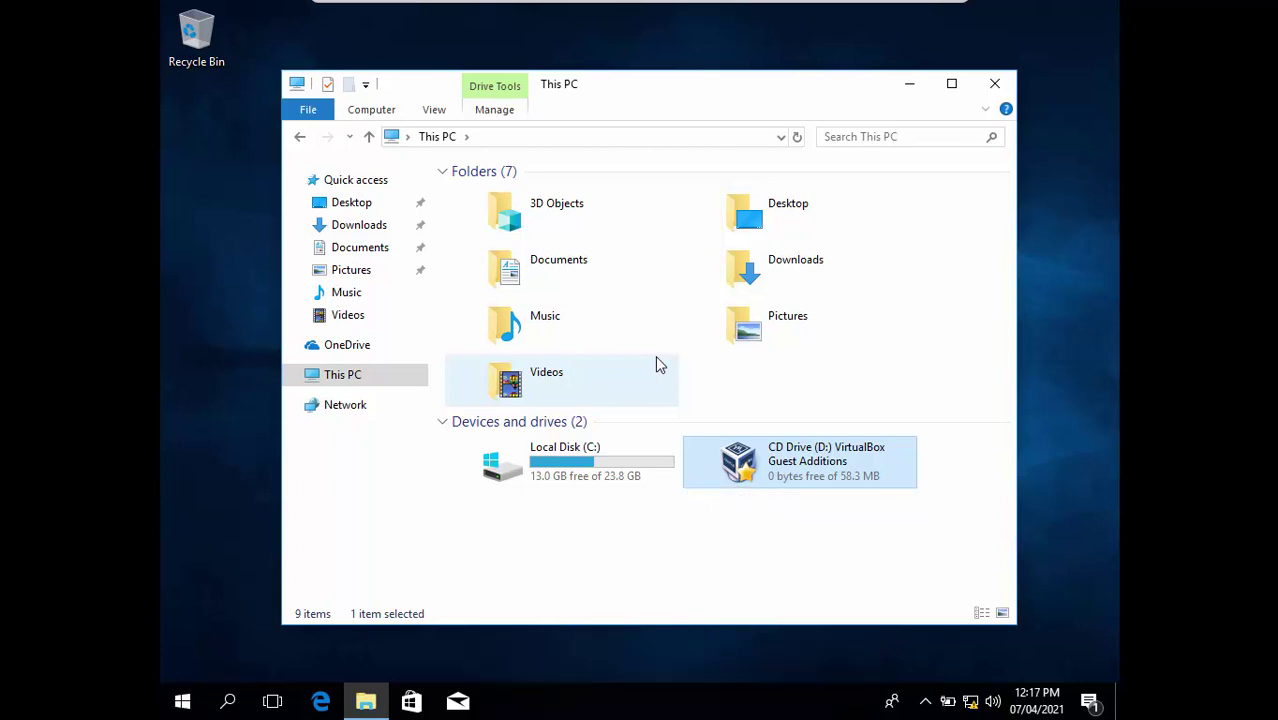
{"action": "key", "text": "Left"}
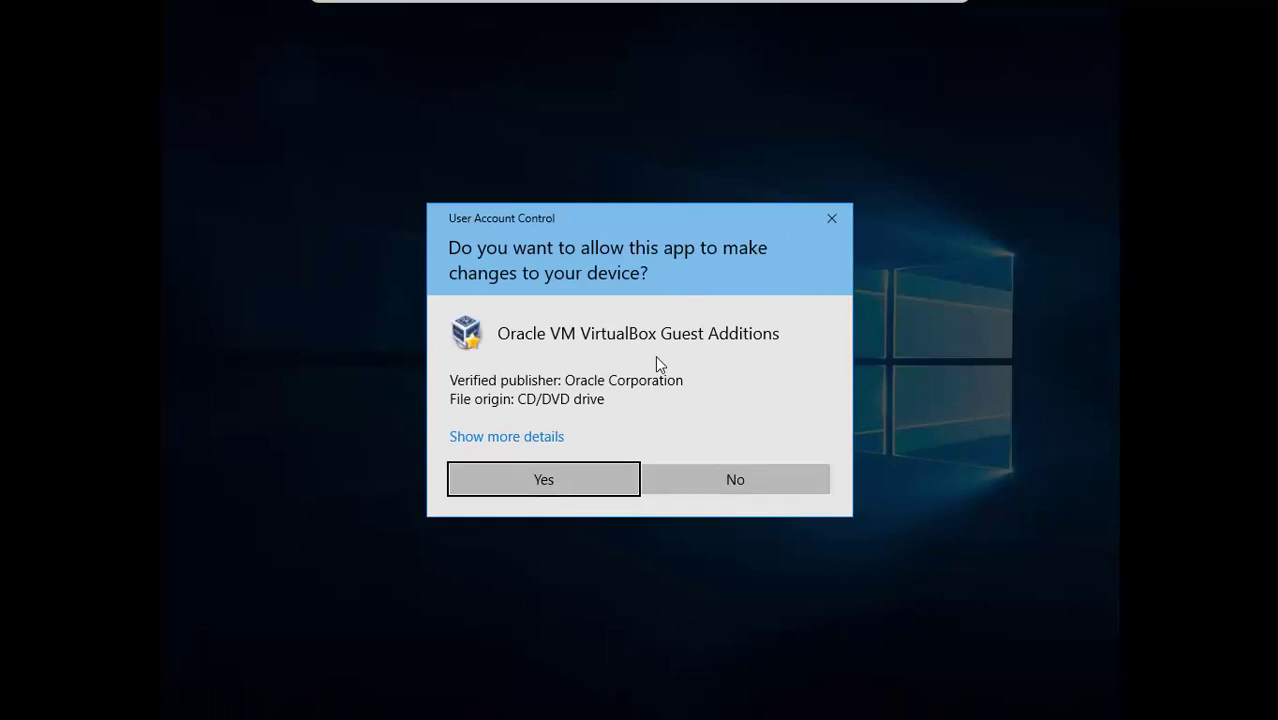
- Install Guest Additions 6.1.18 to the default folder, always trusting Oracle's driver software
{"action": "key", "text": "space"}
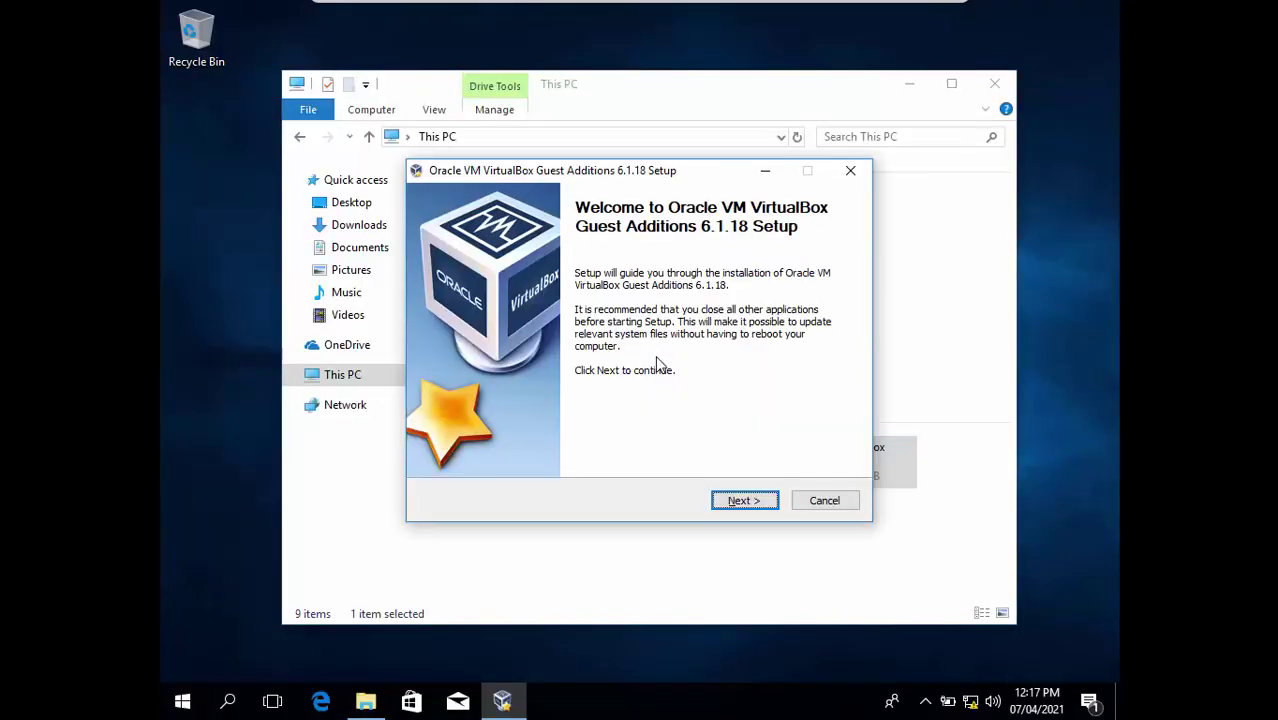
{"action": "key", "text": "alt+n"}
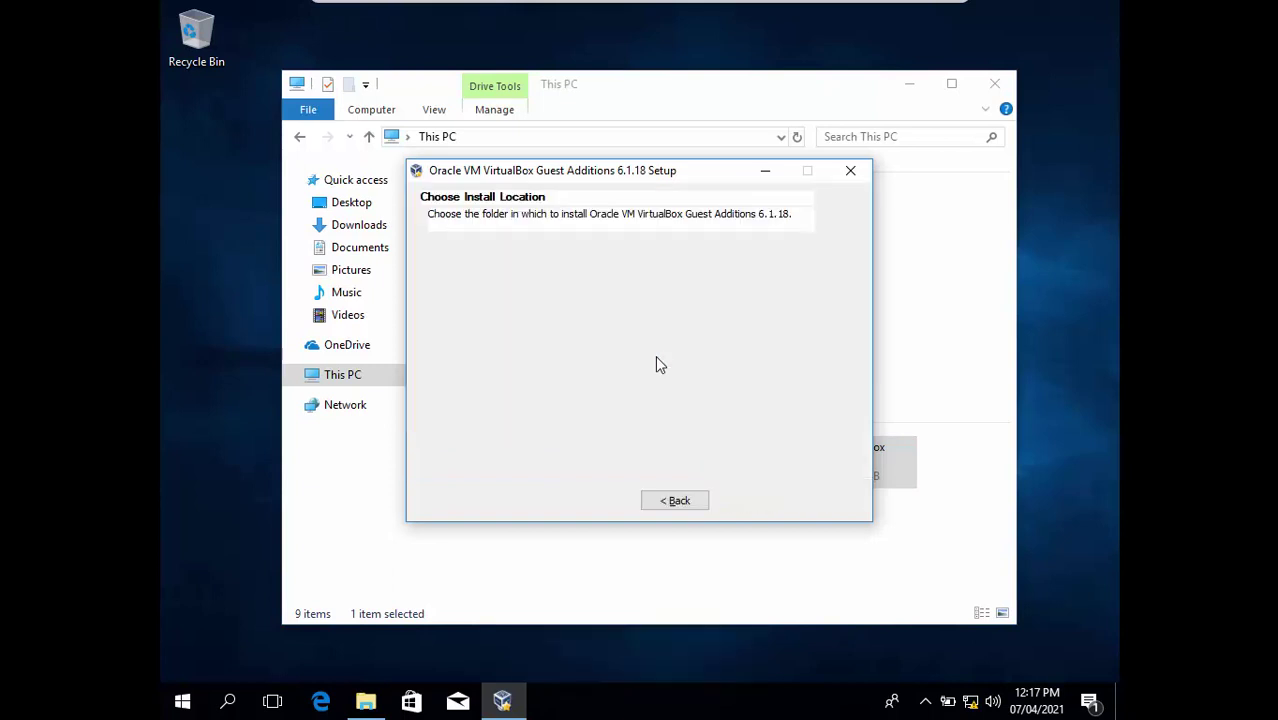
{"action": "key", "text": "alt+n"}
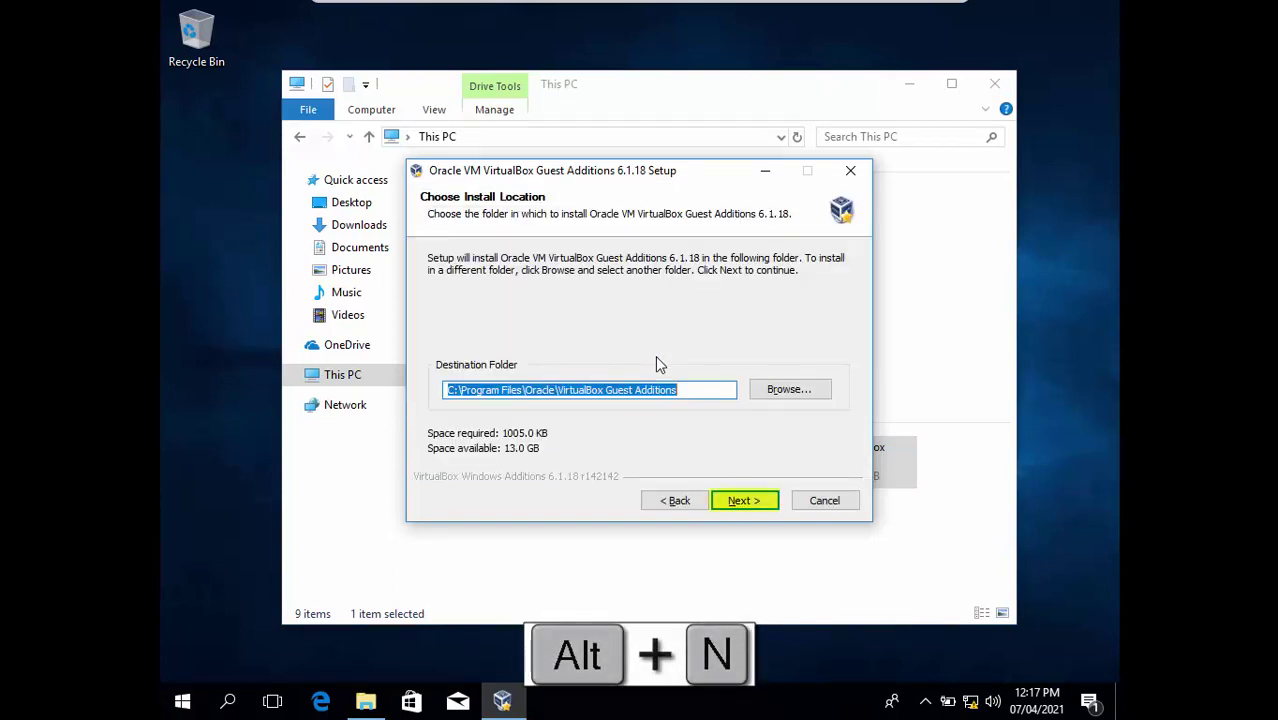
{"action": "key", "text": "alt+i"}
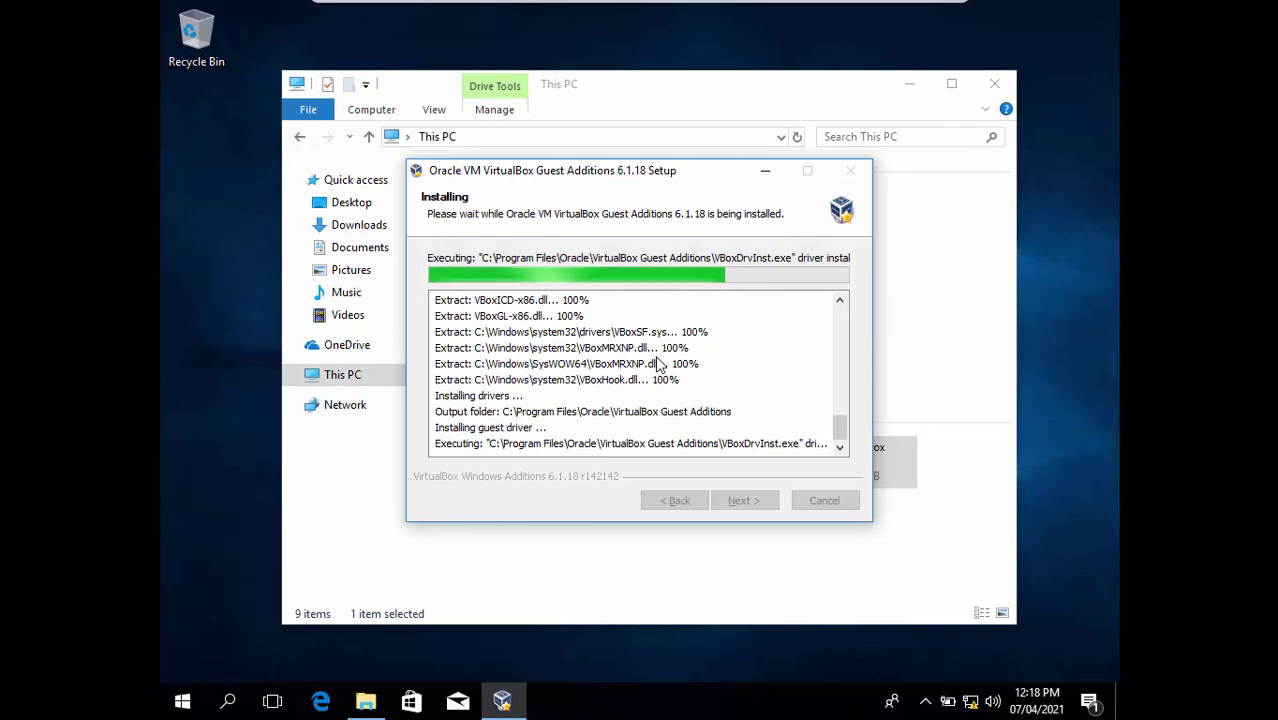
{"action": "key", "text": "alt+a"}
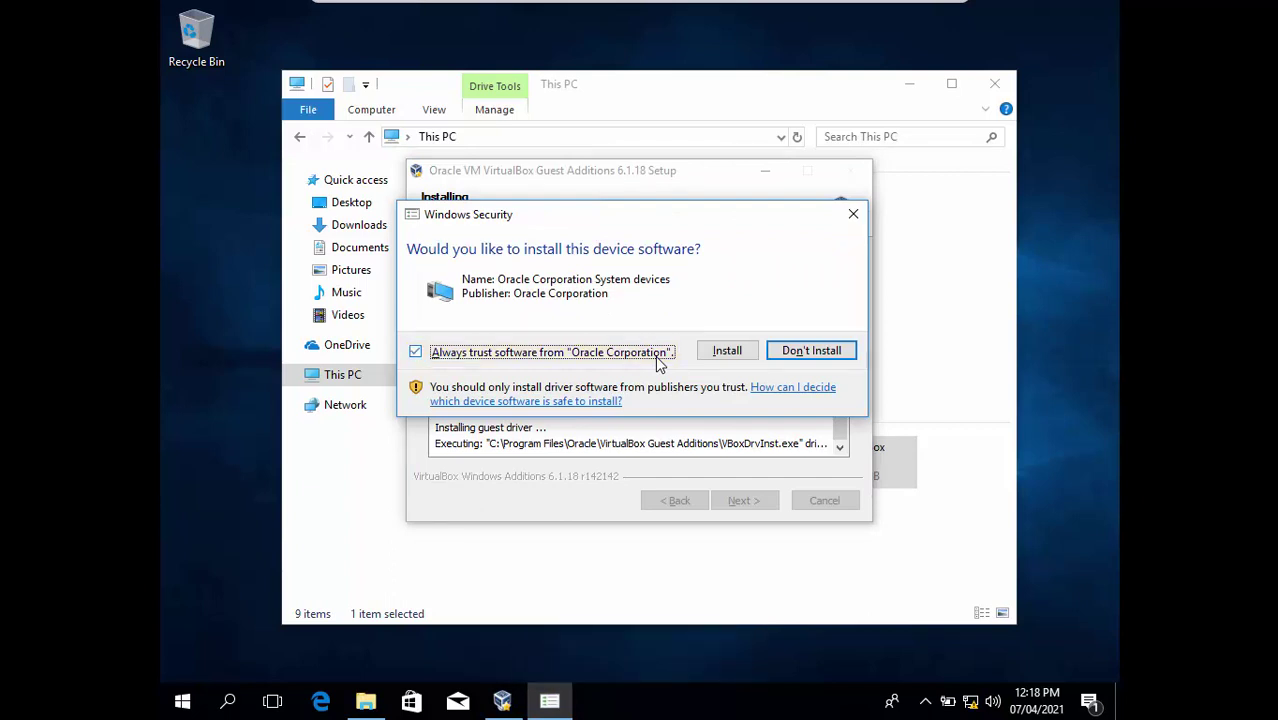
{"action": "key", "text": "alt+i"}
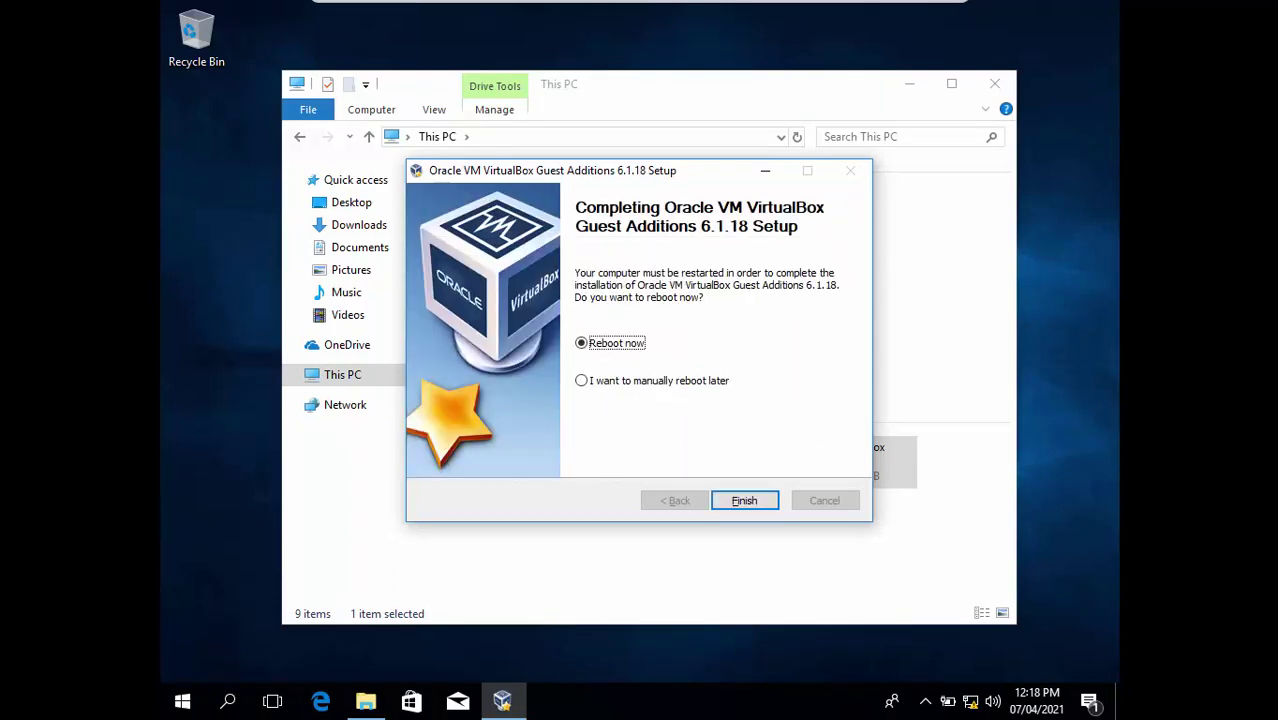
- Finish setup with Reboot now, then sign back in to the Windows 10 guest with its password
{"action": "key", "text": "Return"}
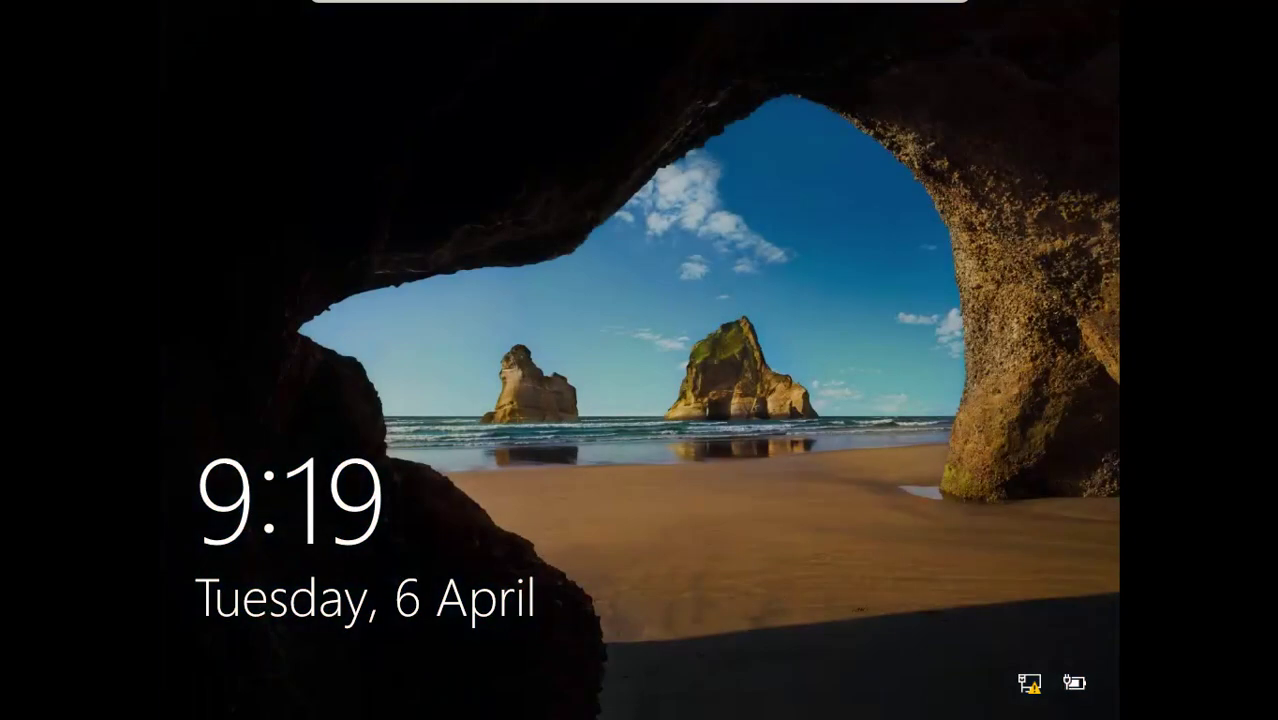
{"action": "key", "text": "space"}
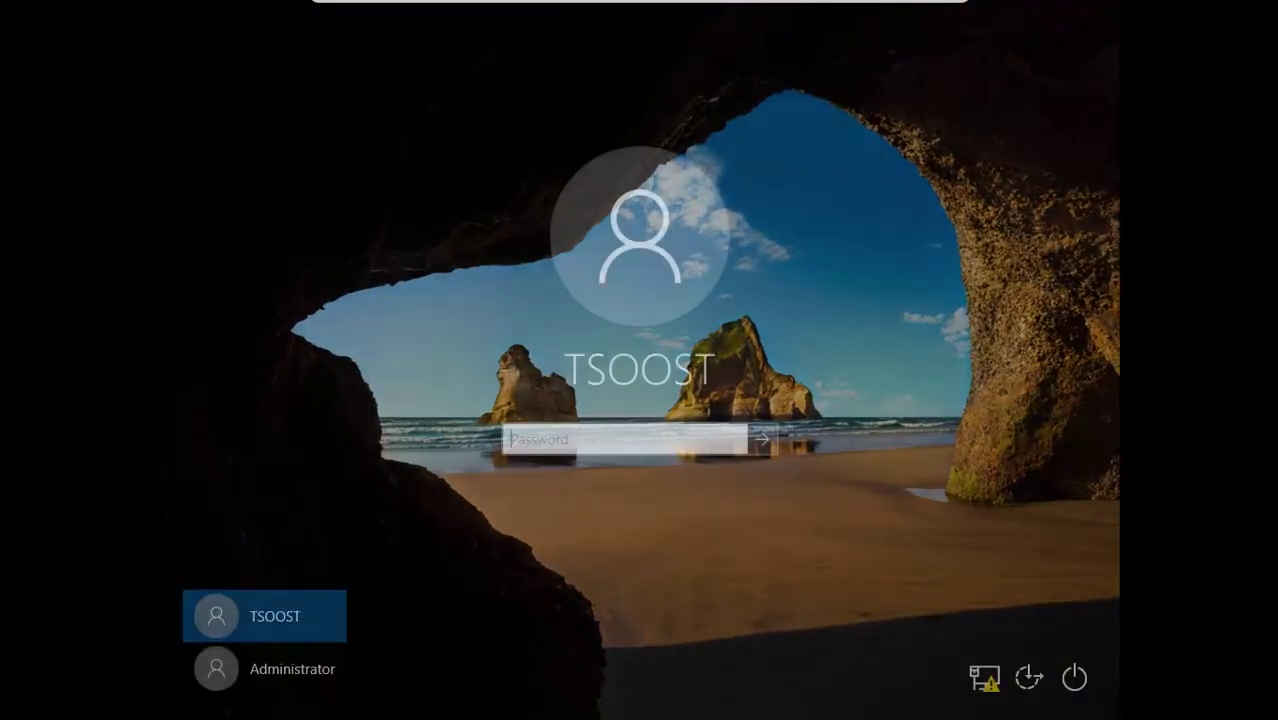
{"action": "type", "text": "•••"}
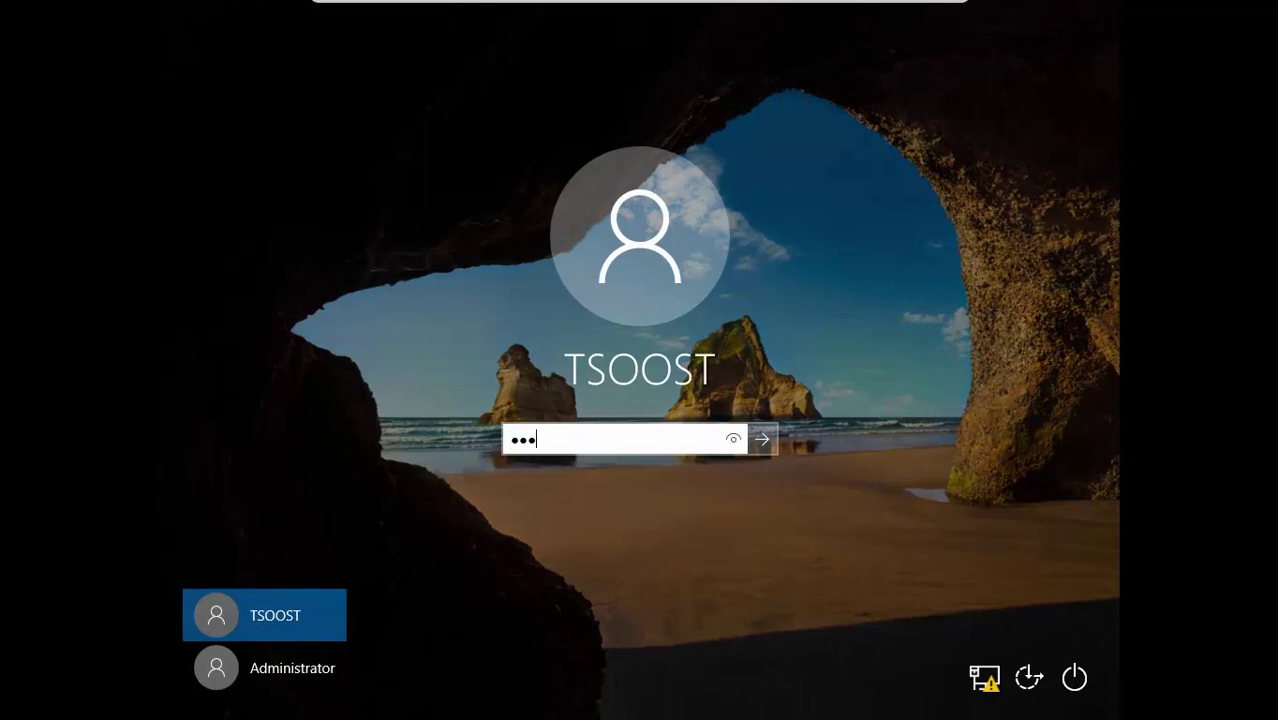
{"action": "type", "text": "•••"}
{"action": "key", "text": "Return"}
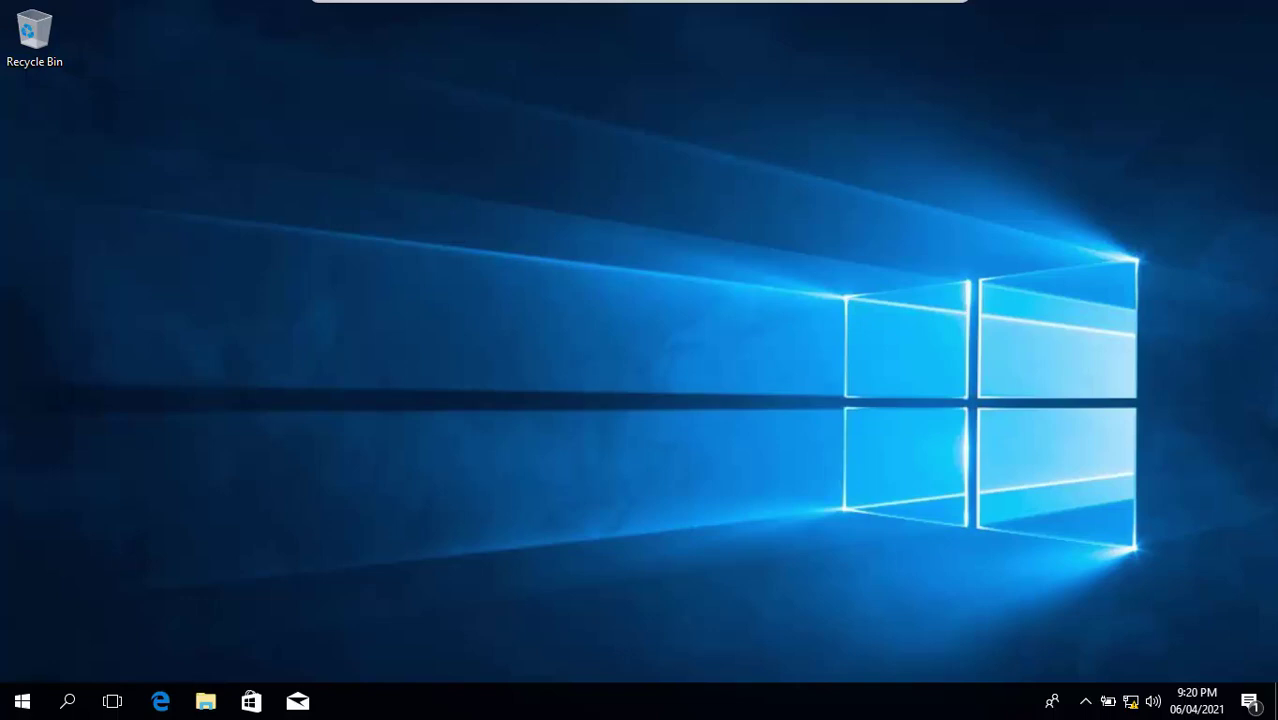
- Take the VM out of full-screen and switch it to seamless mode
{"action": "key", "text": "ctrl+f"}
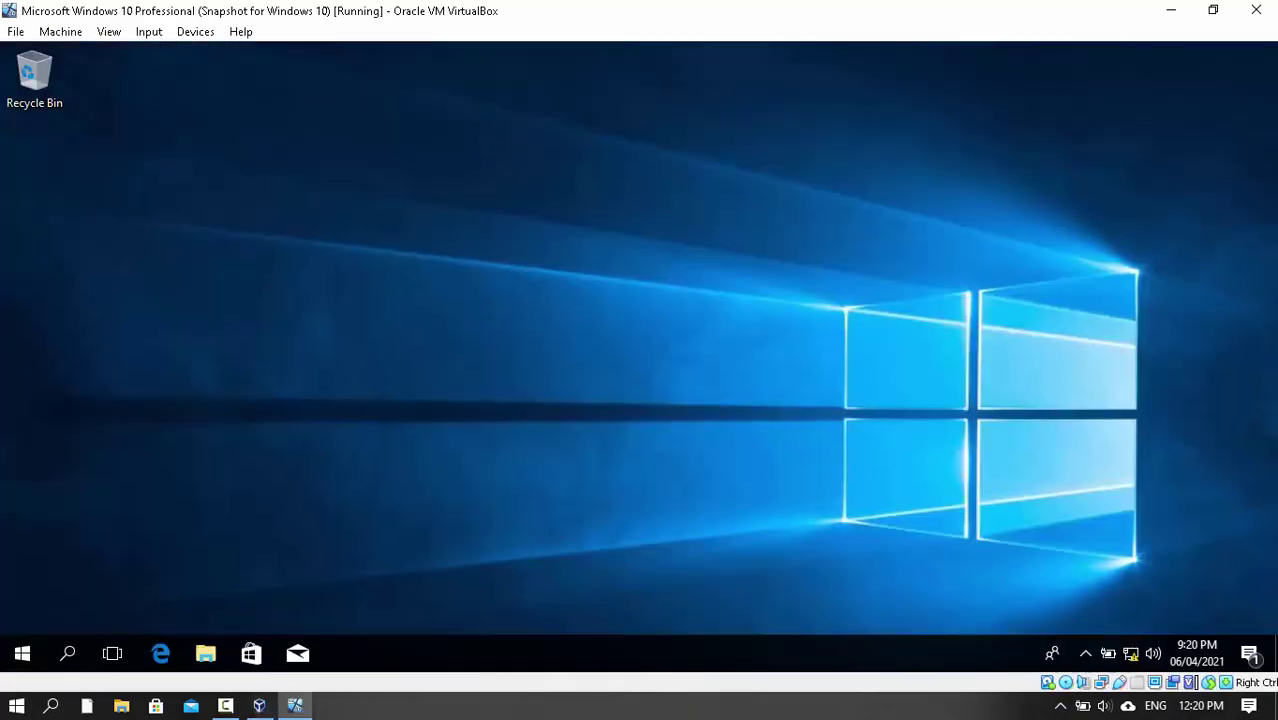
{"action": "key", "text": "ctrl+l"}
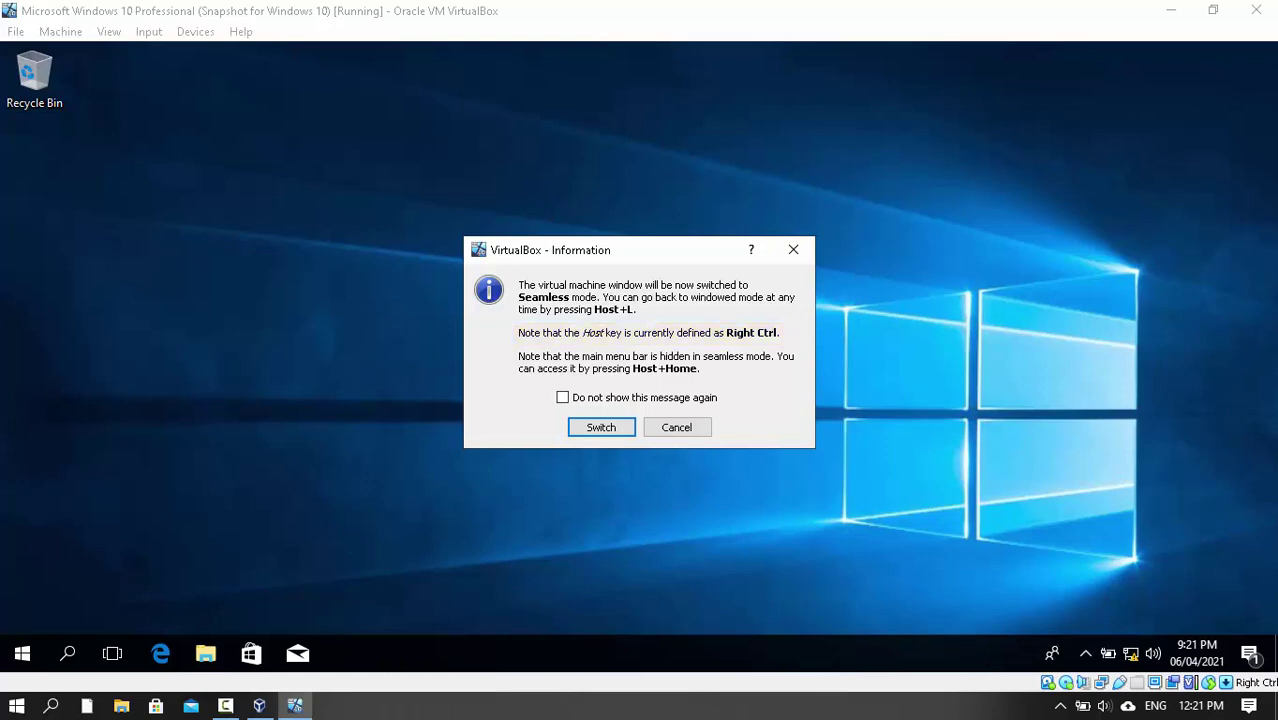
{"action": "key", "text": "Return"}
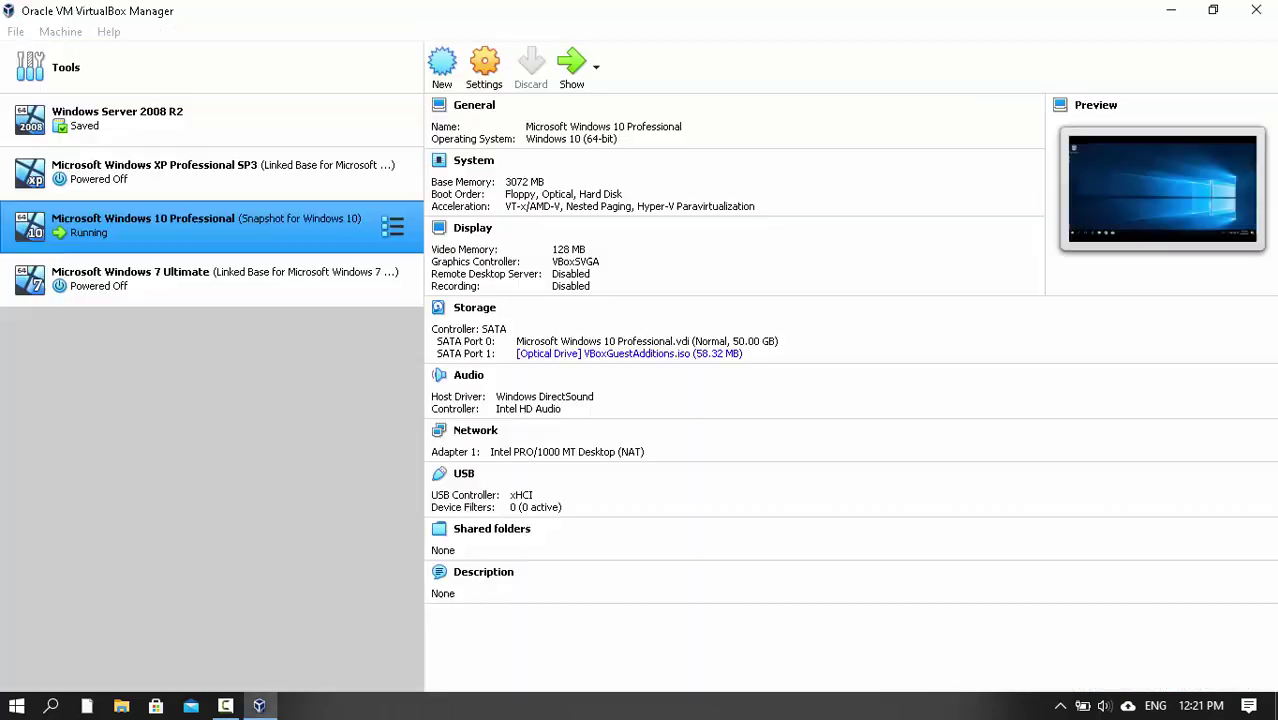
- Hide VirtualBox Manager, bring the VM window forward, and open the VM's Settings
{"action": "key", "text": "ctrl"}
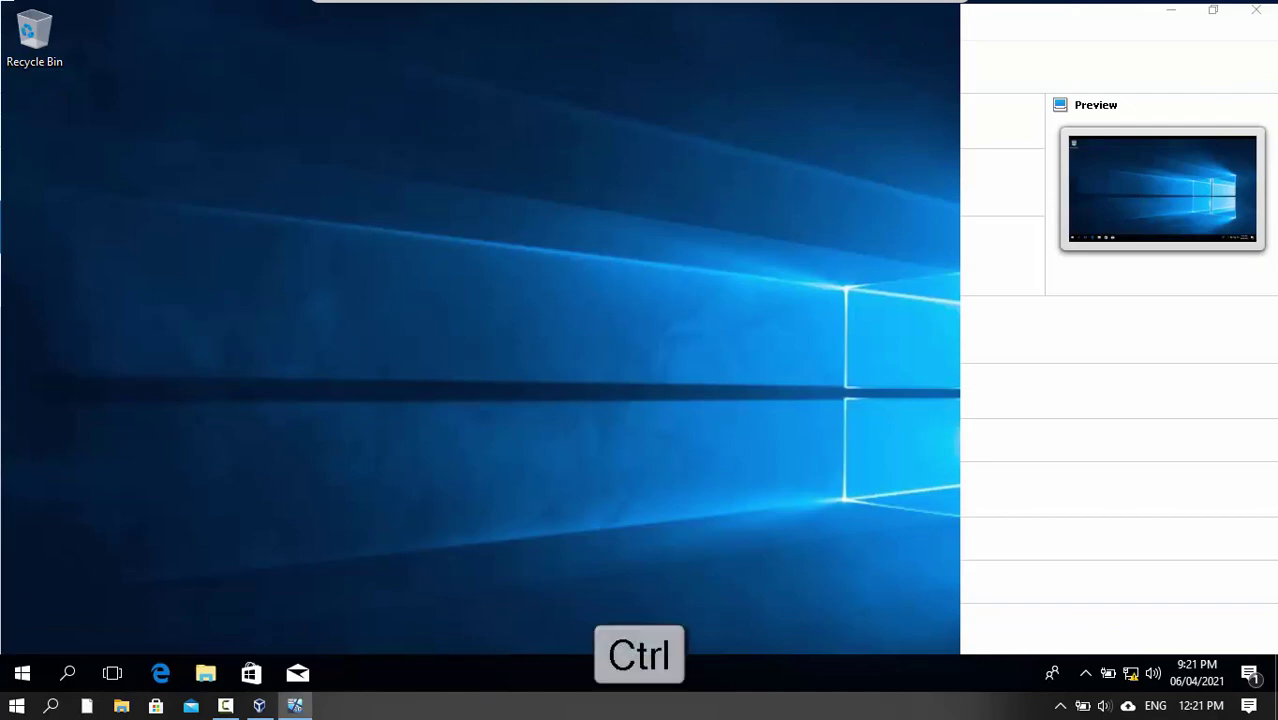
{"action": "key", "text": "alt+Tab"}
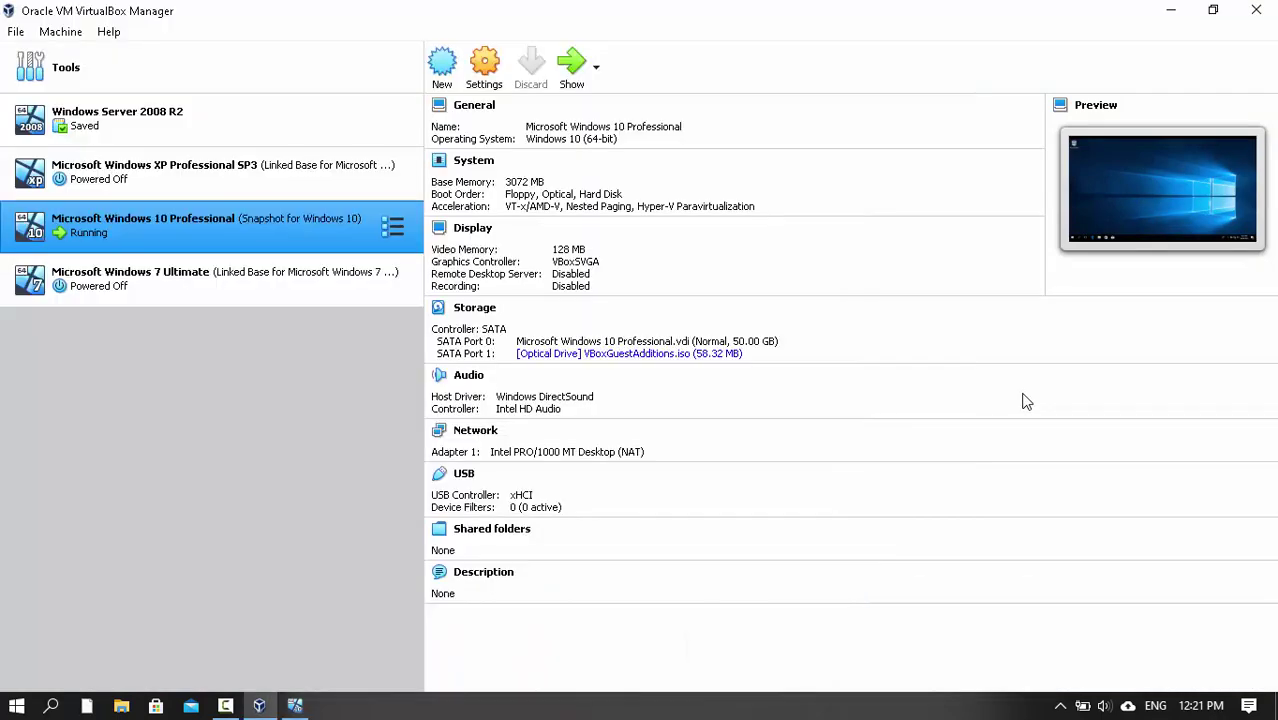
{"action": "left_click", "coordinate": [1169, 9]}
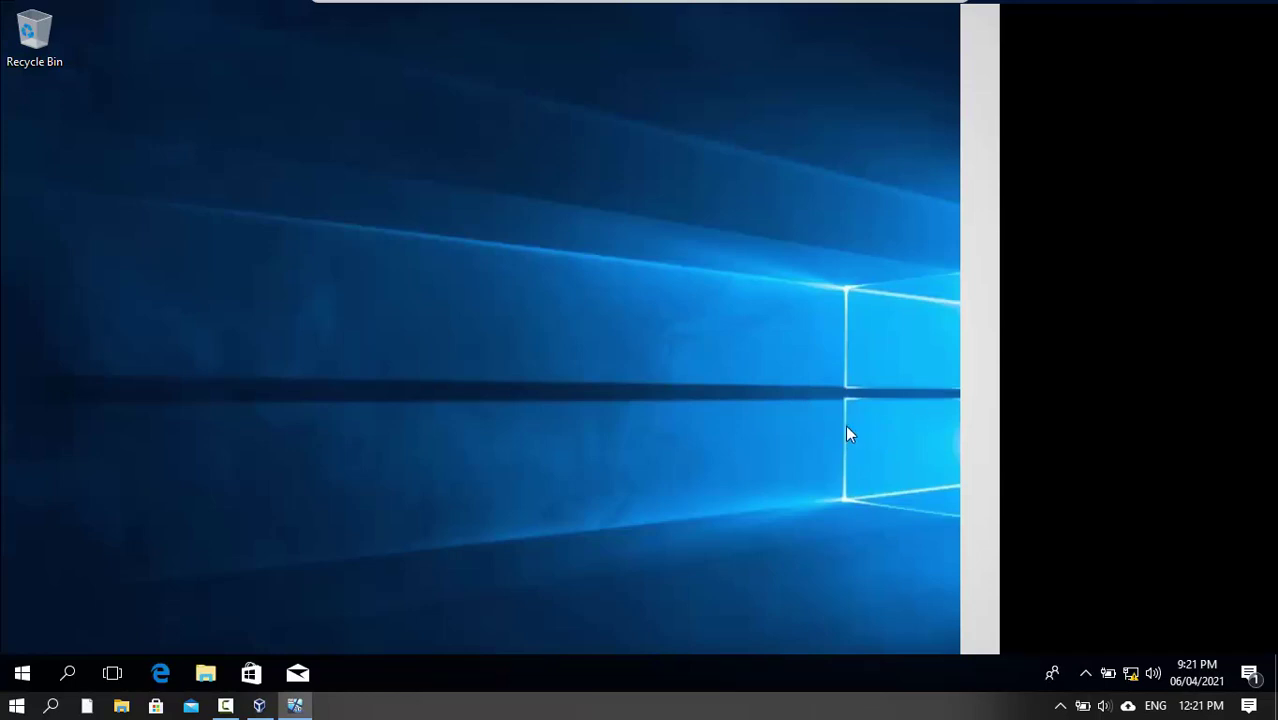
{"action": "key", "text": "ctrl"}
{"action": "key", "text": "super+d"}
{"action": "key", "text": "alt+Tab"}
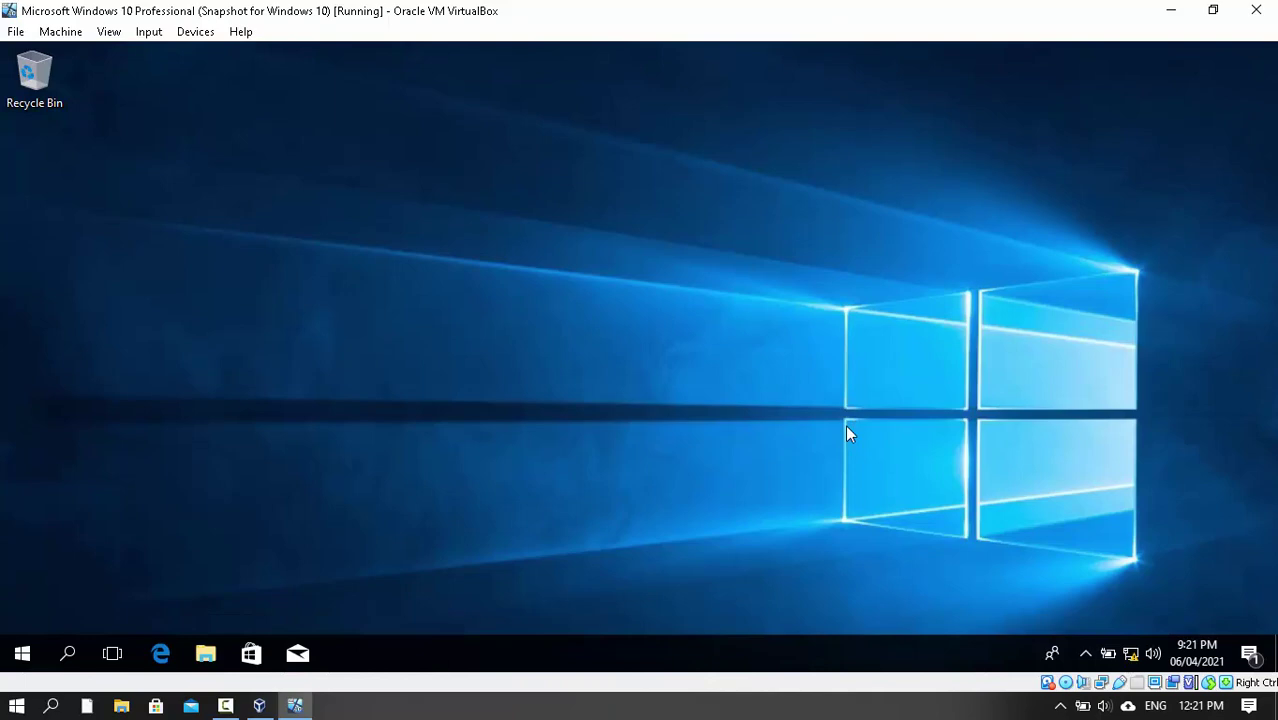
{"action": "key", "text": "ctrl+s"}
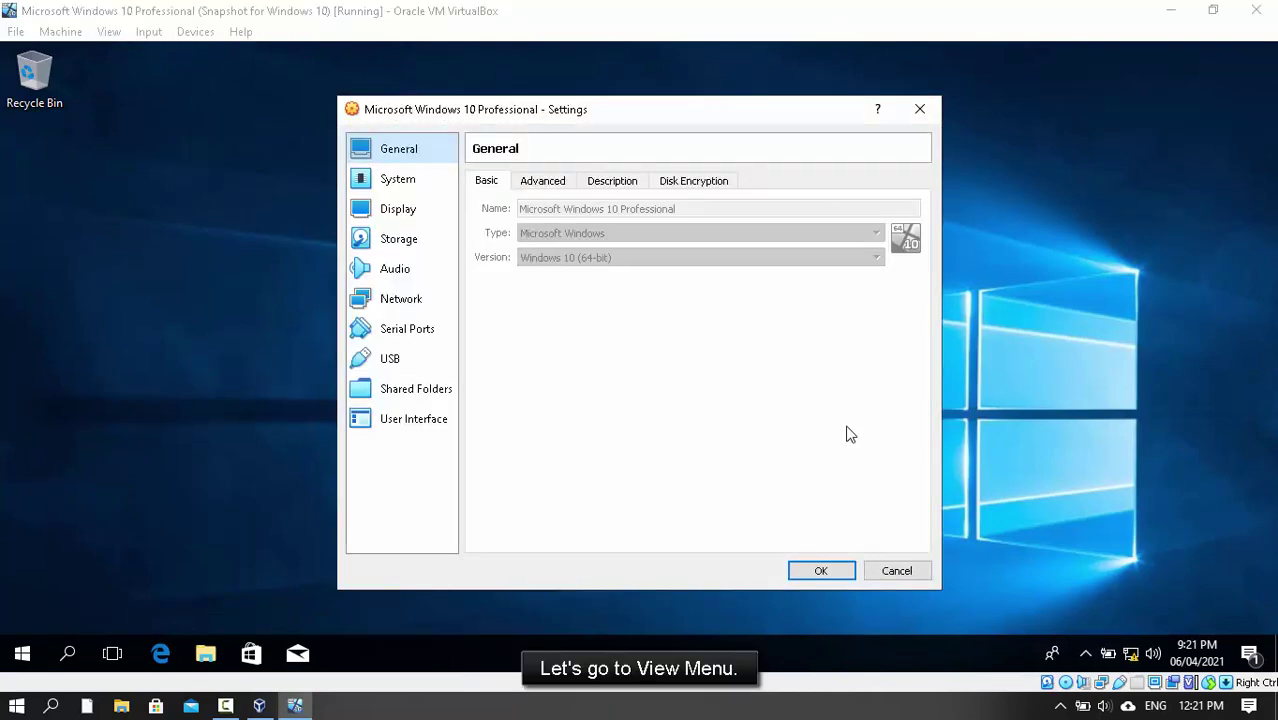
- Close Settings unchanged and switch the VM window to Scaled Mode
{"action": "key", "text": "Return"}
{"action": "left_click", "coordinate": [107, 32]}
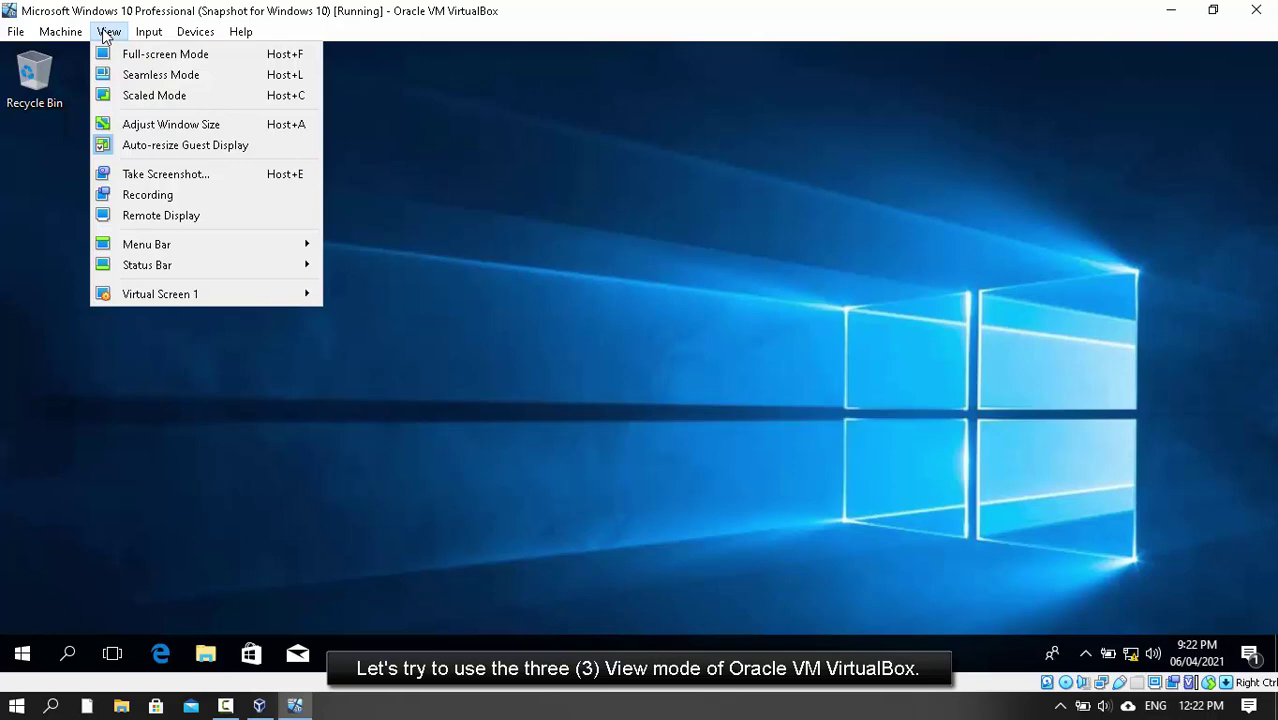
{"action": "left_click", "coordinate": [114, 91]}
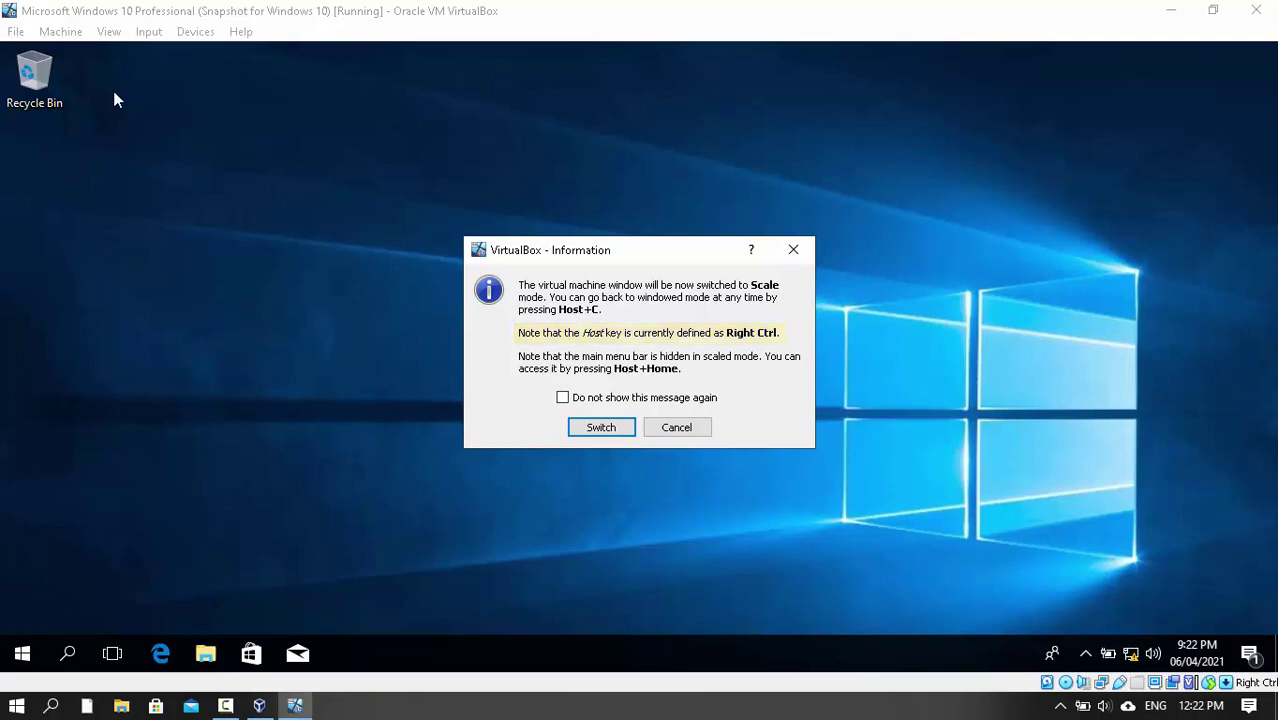
{"action": "key", "text": "Return"}
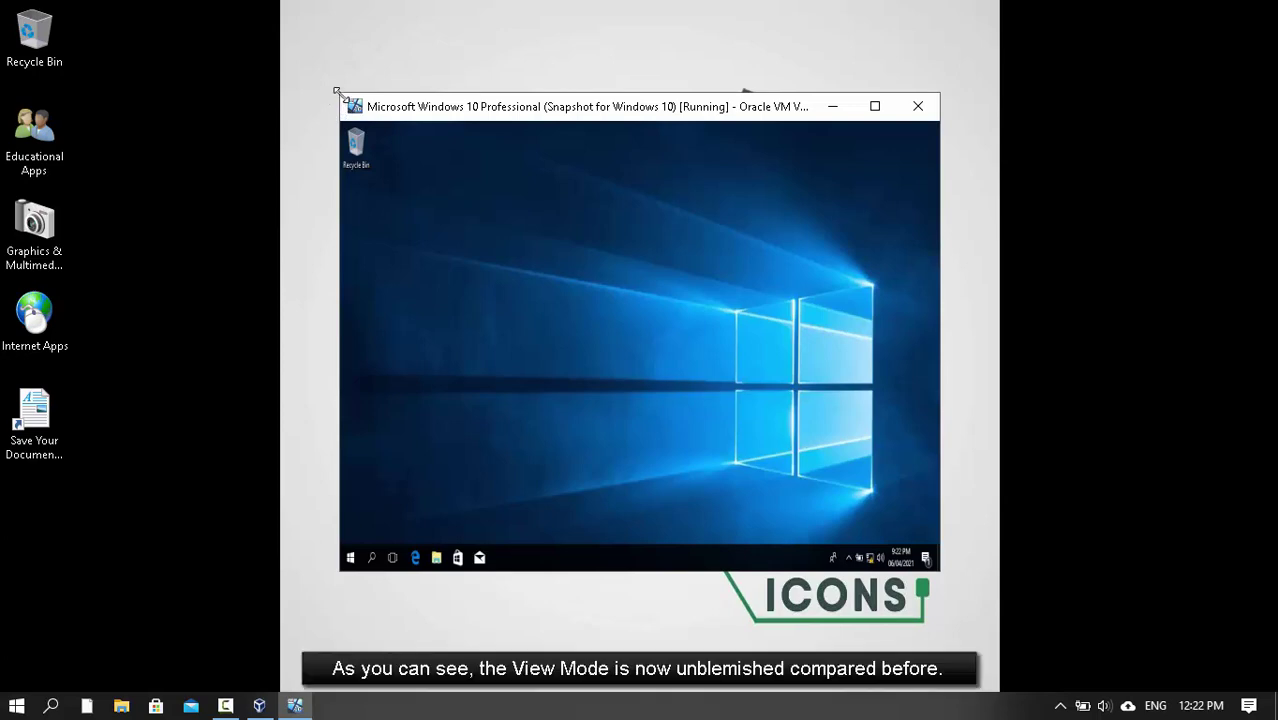
- Resize and reposition the scaled VM window to fill most of the host screen
{"action": "left_click_drag", "start_coordinate": [338, 93], "coordinate": [275, 4]}
{"action": "left_click_drag", "start_coordinate": [359, 24], "coordinate": [652, 35]}
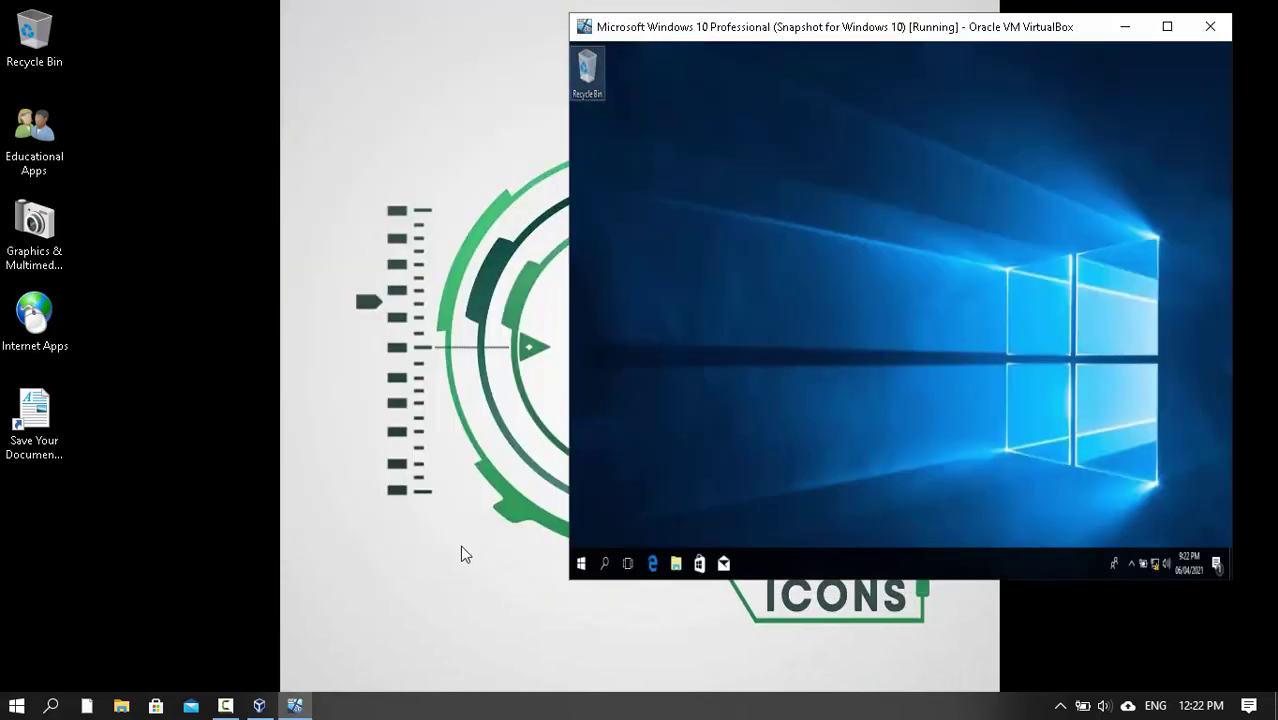
{"action": "left_click_drag", "start_coordinate": [572, 585], "coordinate": [129, 657]}
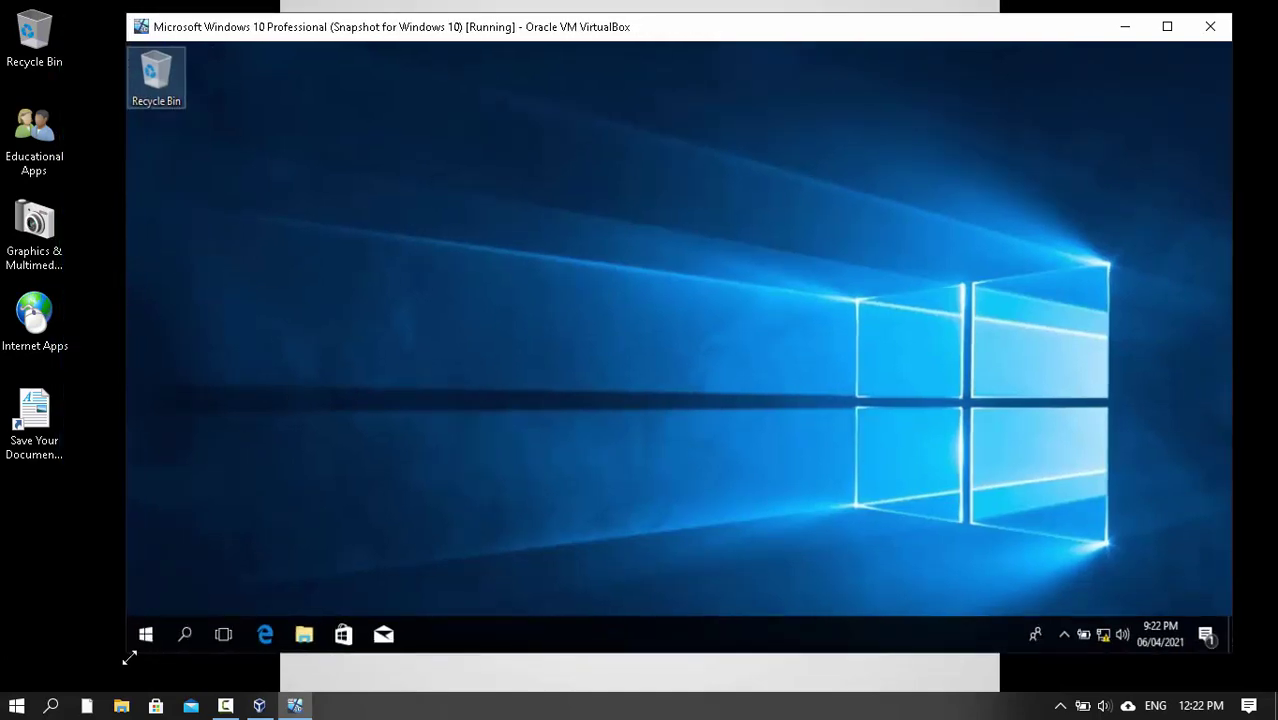
- Enter full-screen with Host+F, confirm the notice, then return to windowed mode
{"action": "key", "text": "ctrl+f"}
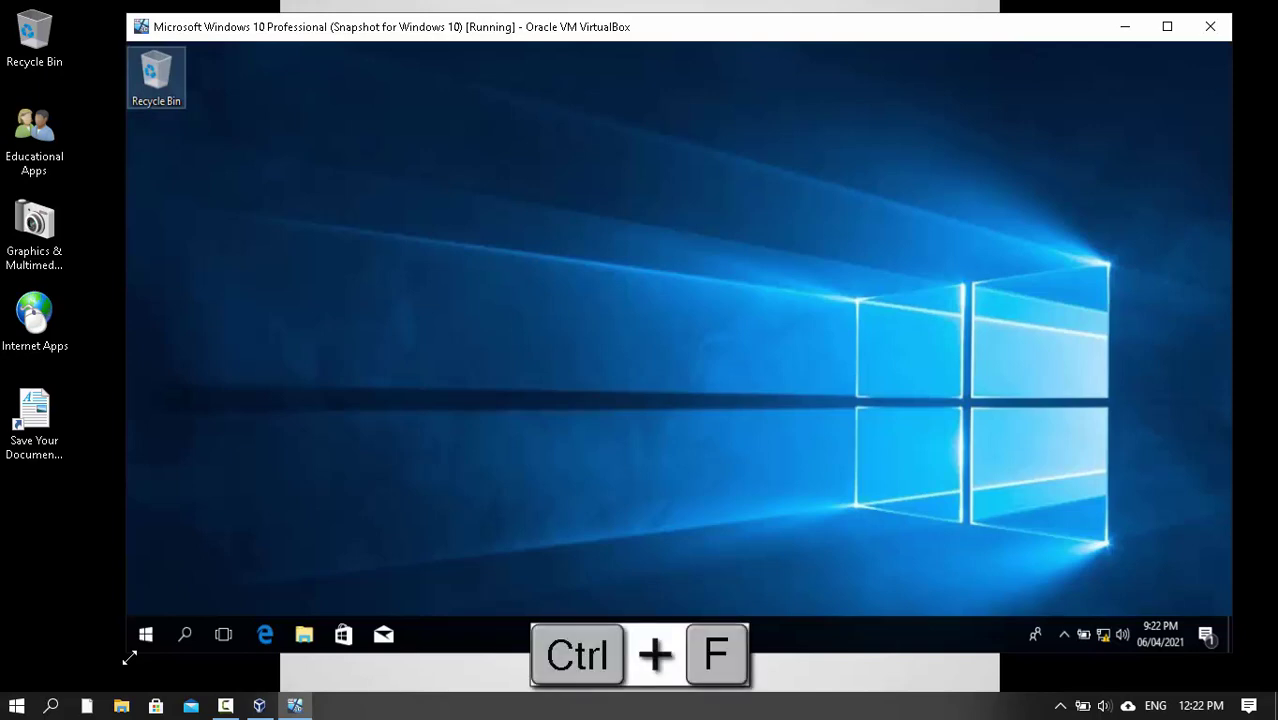
{"action": "key", "text": "Return"}
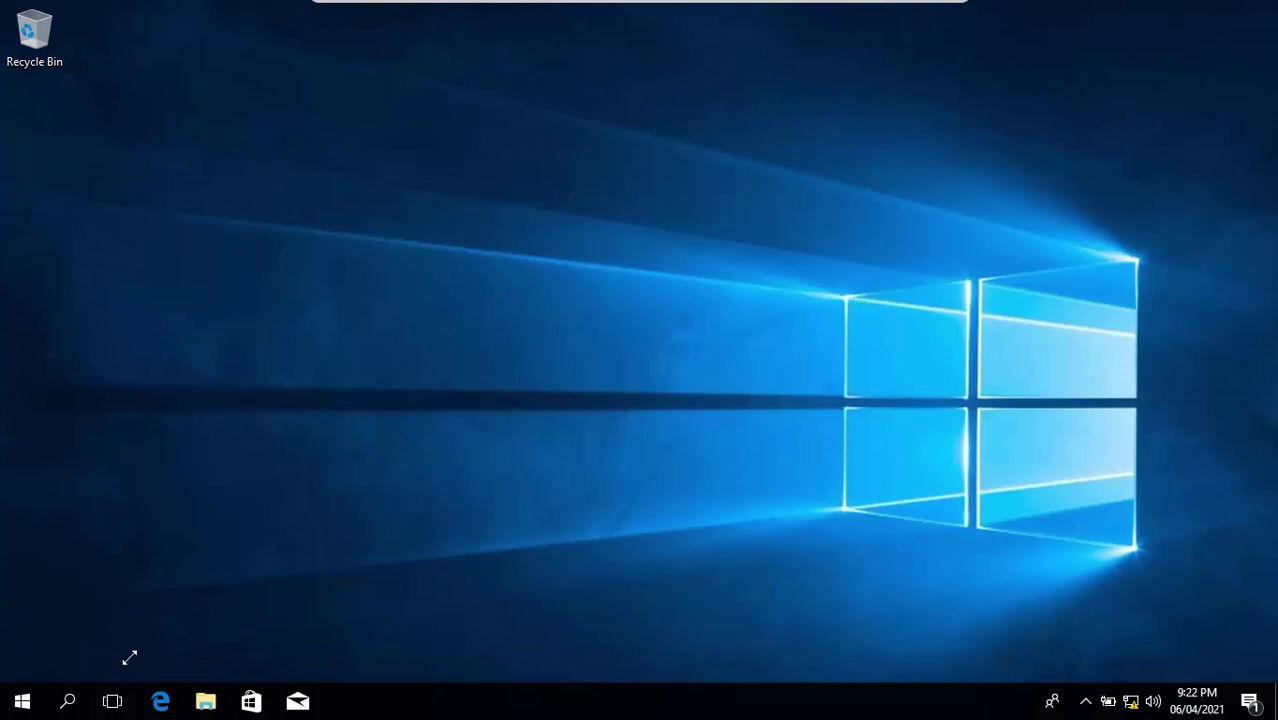
{"action": "key", "text": "ctrl+f"}
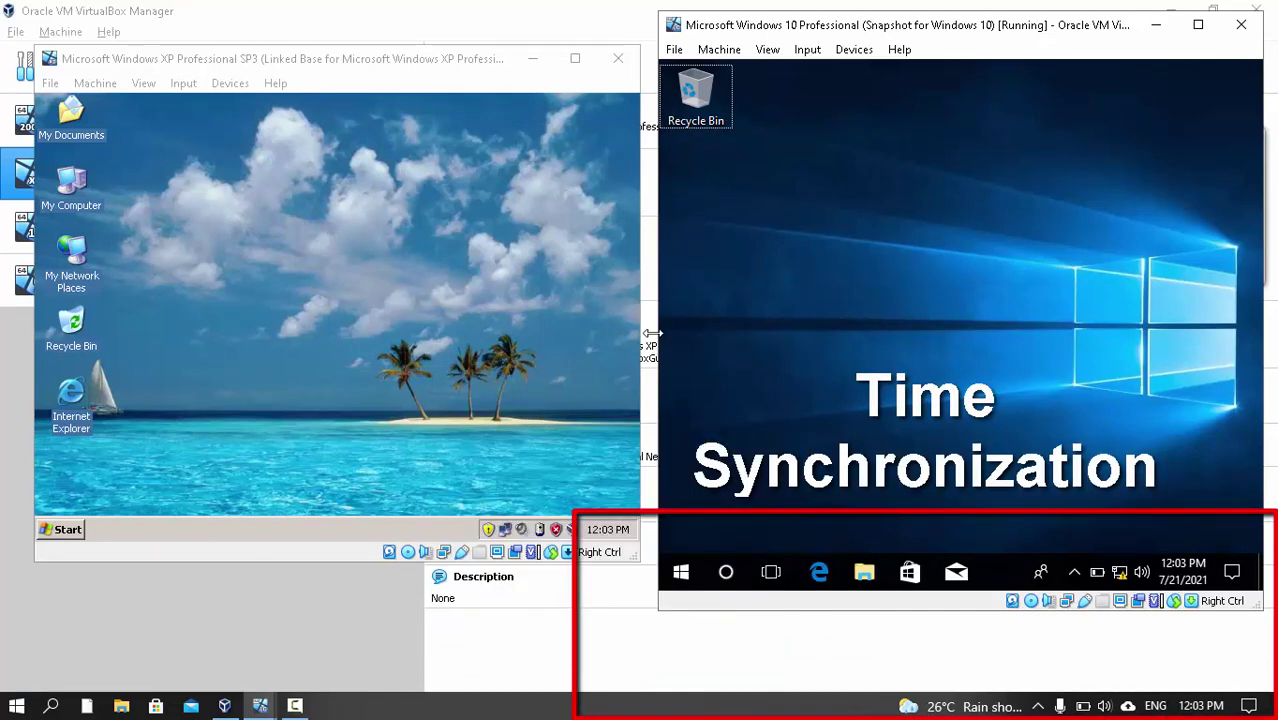
- Open a command prompt in the Windows 10 guest and run ipconfig
{"action": "key", "text": "super+r"}
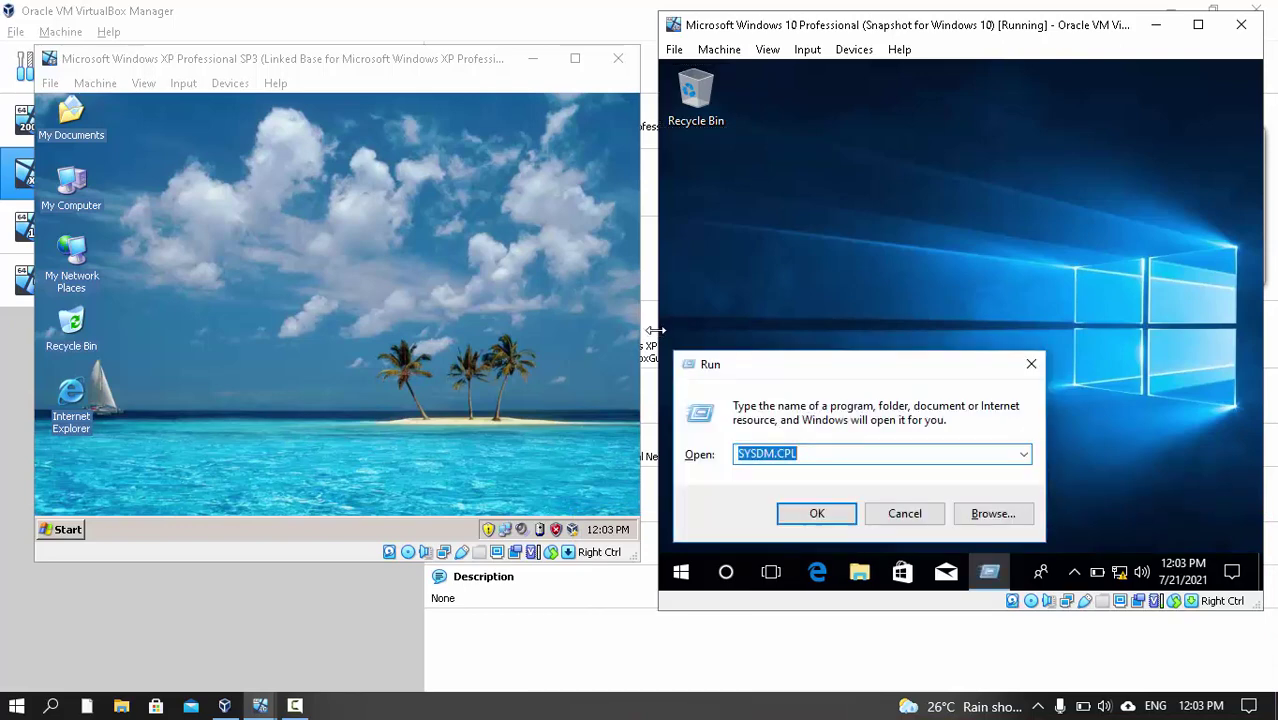
{"action": "type", "text": "cmd"}
{"action": "key", "text": "Return"}
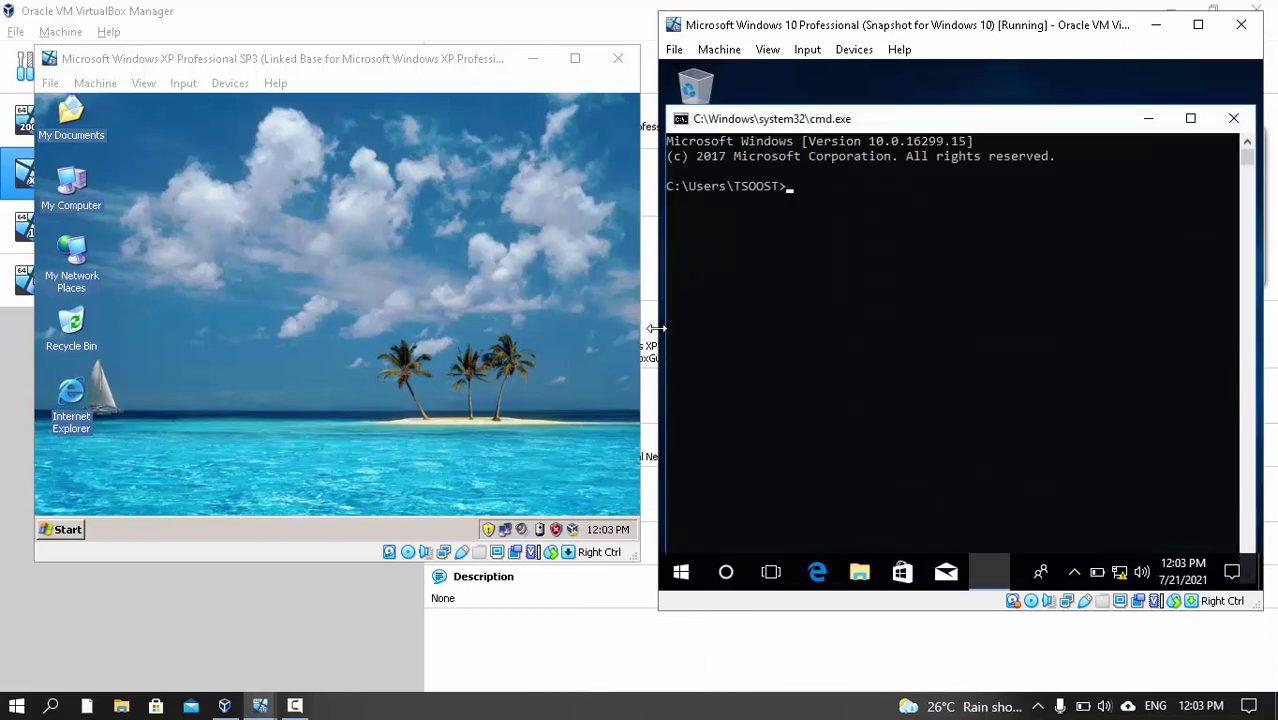
{"action": "type", "text": "ipconfig"}
{"action": "key", "text": "Return"}
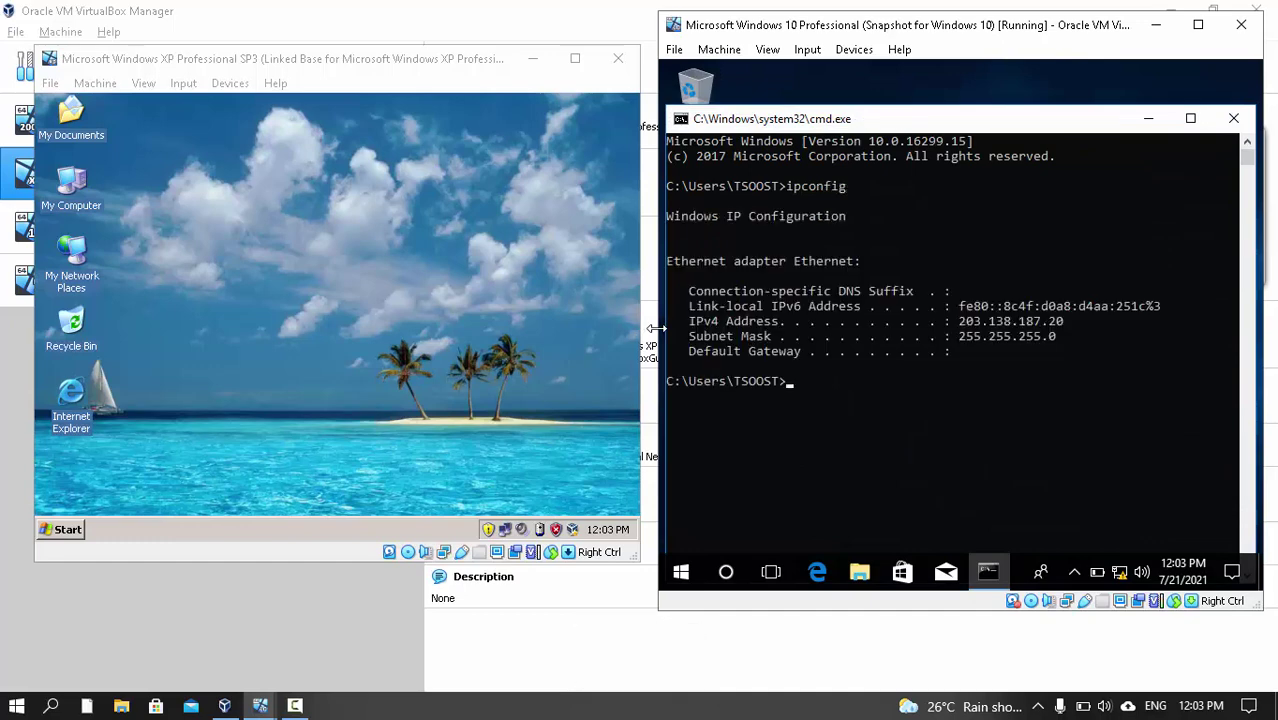
- In the XP guest, run ipconfig in a command prompt and ping 203.138.187.20
{"action": "key", "text": "ctrl"}
{"action": "key", "text": "alt+Tab"}
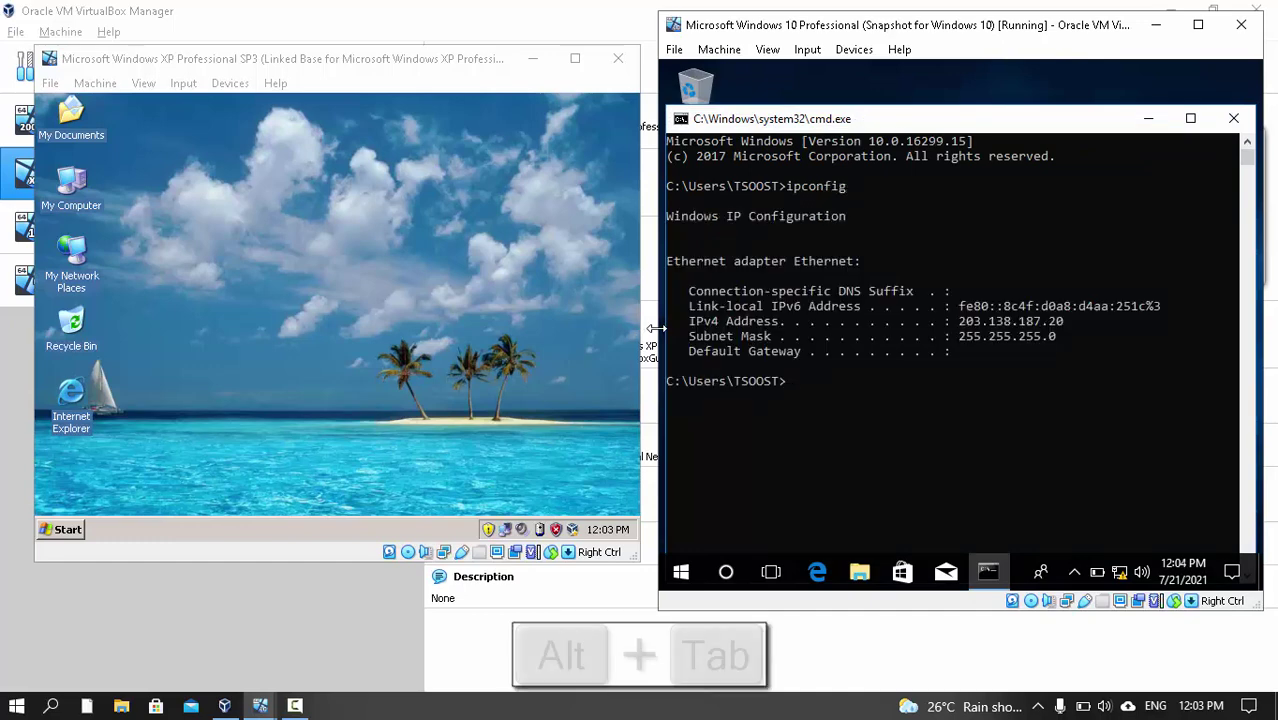
{"action": "key", "text": "Tab"}
{"action": "key", "text": "super+r"}
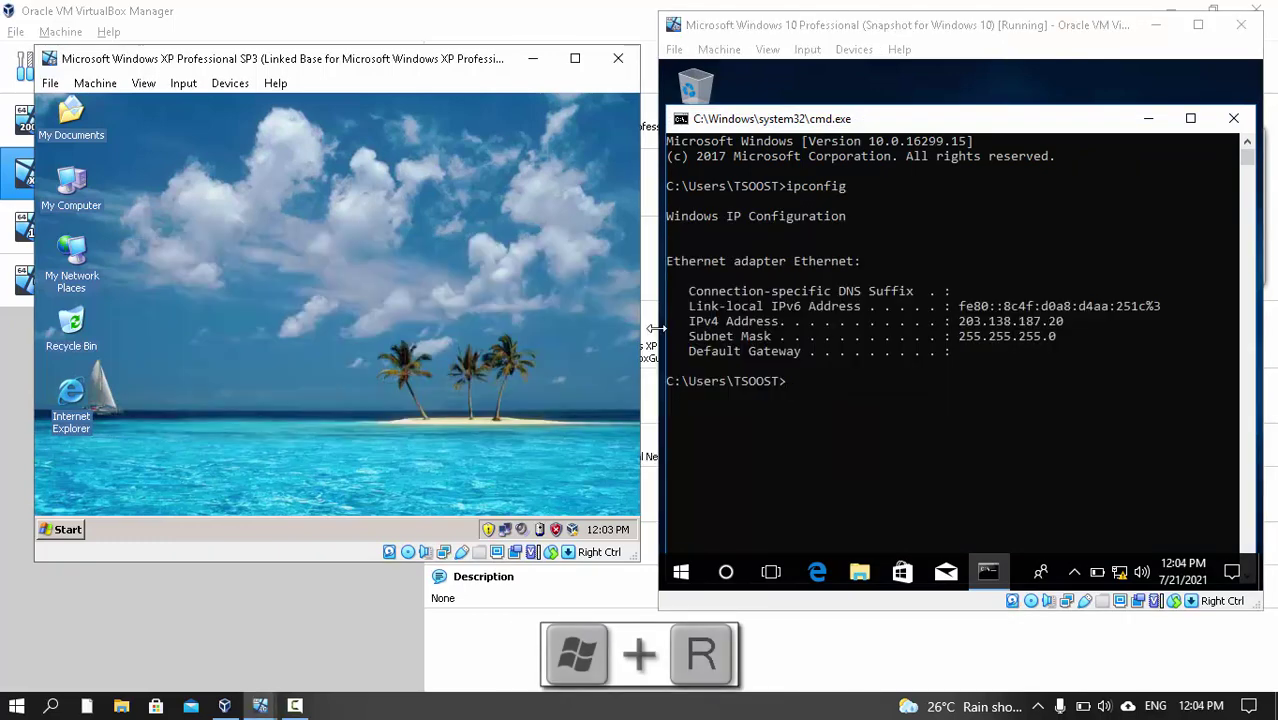
{"action": "type", "text": "cmd"}
{"action": "key", "text": "Return"}
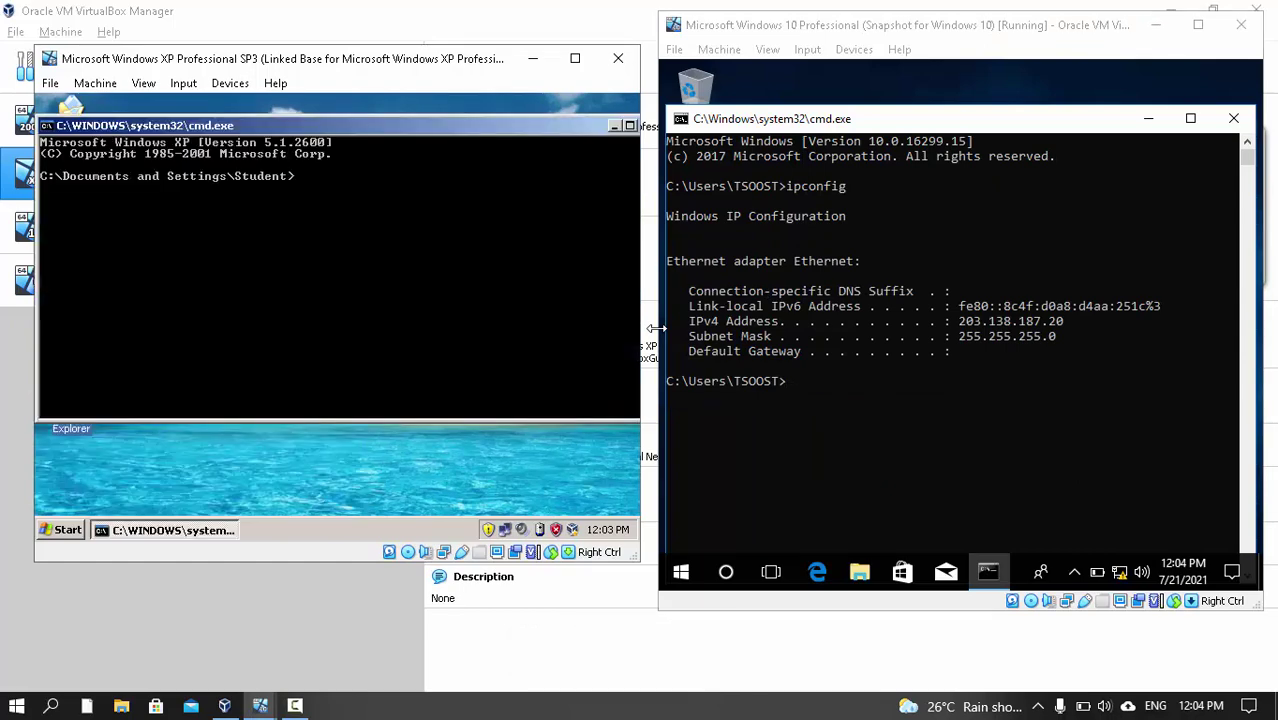
{"action": "type", "text": "ipconfig"}
{"action": "key", "text": "Return"}
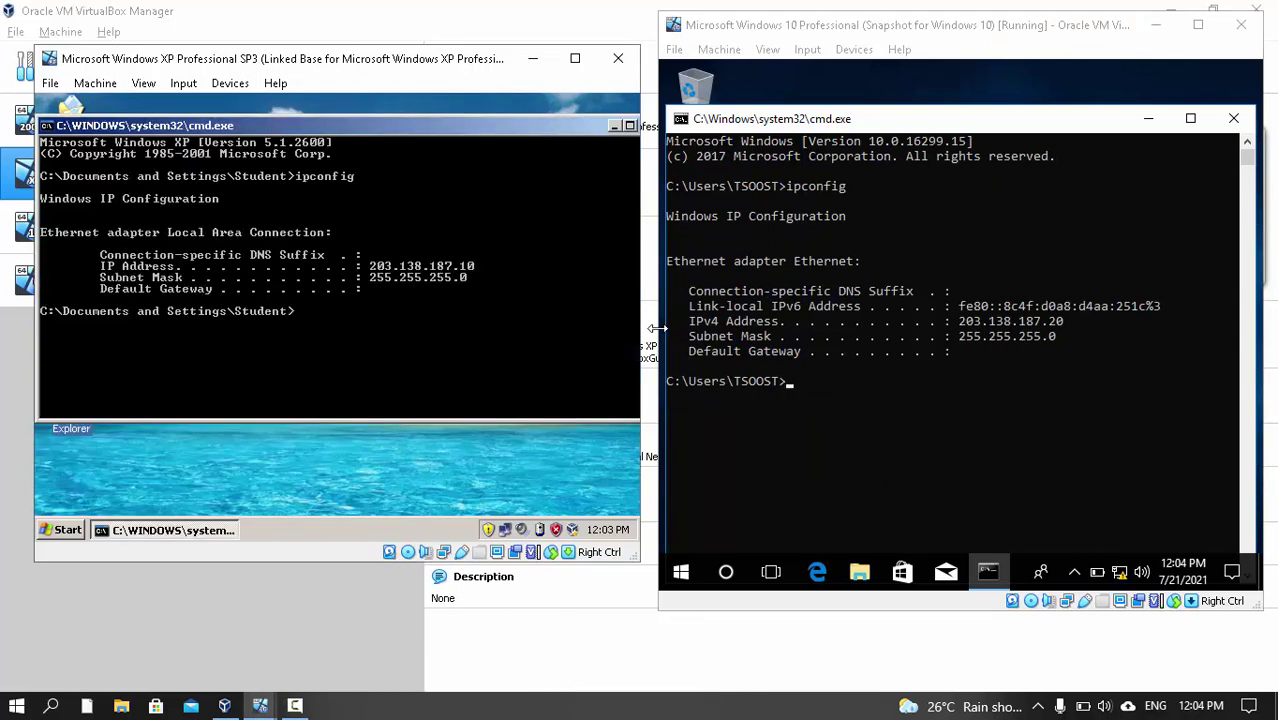
{"action": "type", "text": "ping 203.138."}
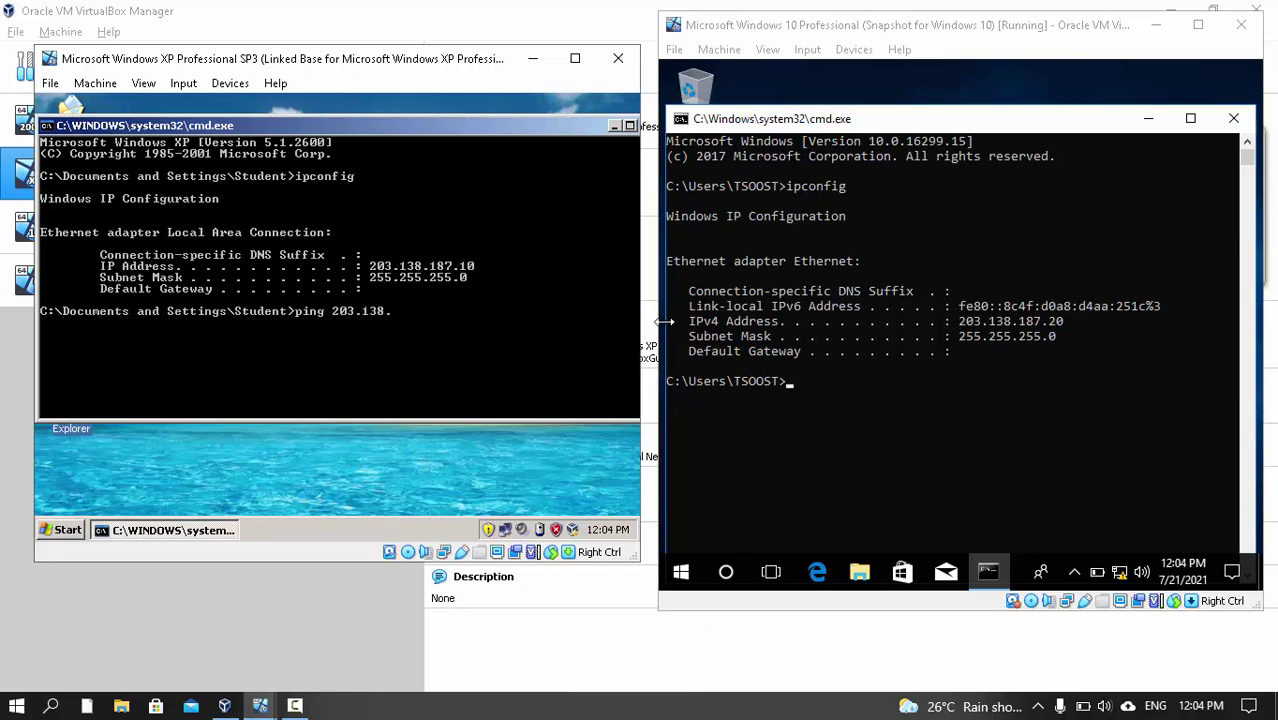
{"action": "type", "text": "187.20"}
{"action": "key", "text": "Return"}
- From the Windows 10 prompt, ping 203.138.187.10, then show the desktop
{"action": "key", "text": "ctrl"}
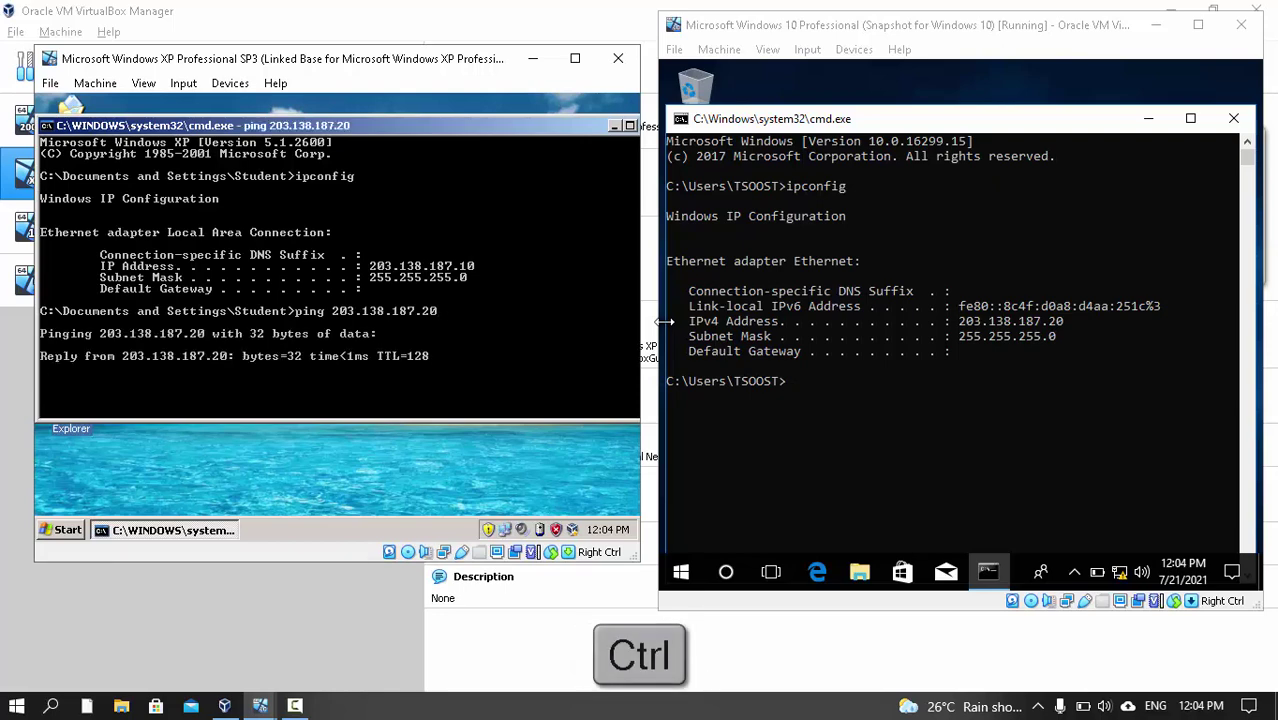
{"action": "key", "text": "alt+Tab"}
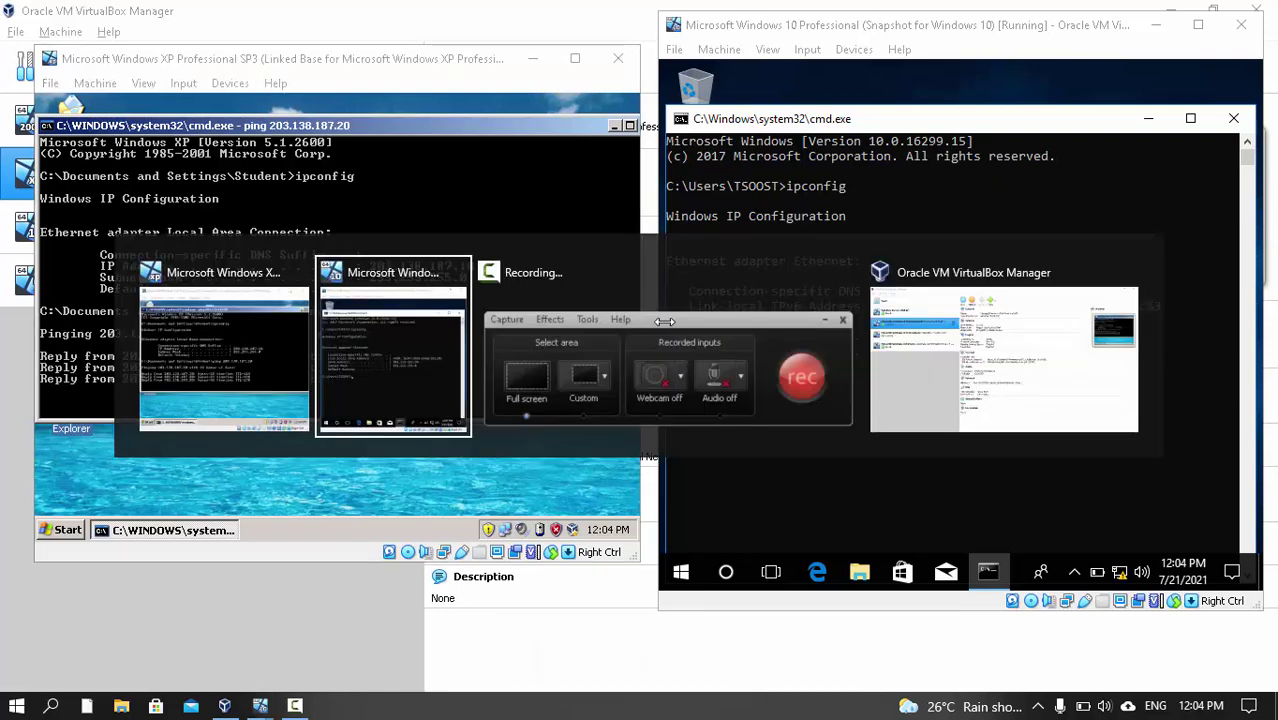
{"action": "type", "text": "p"}
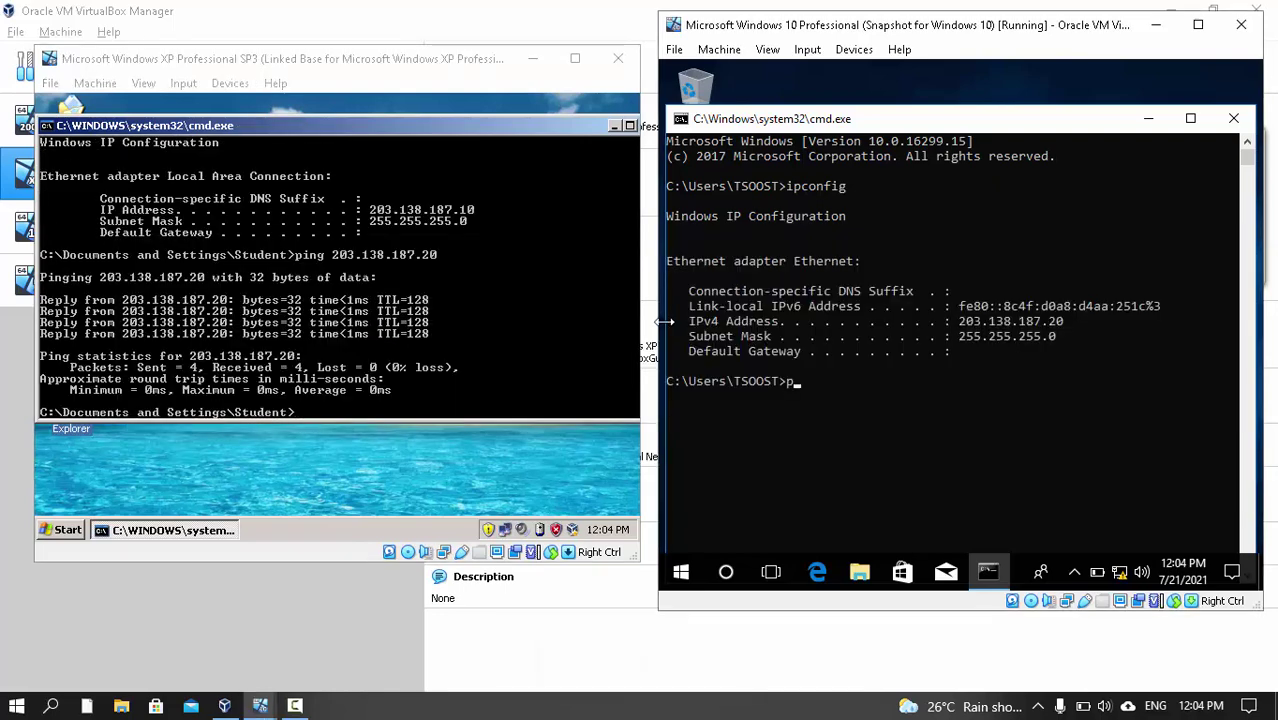
{"action": "type", "text": "ing 203.138"}
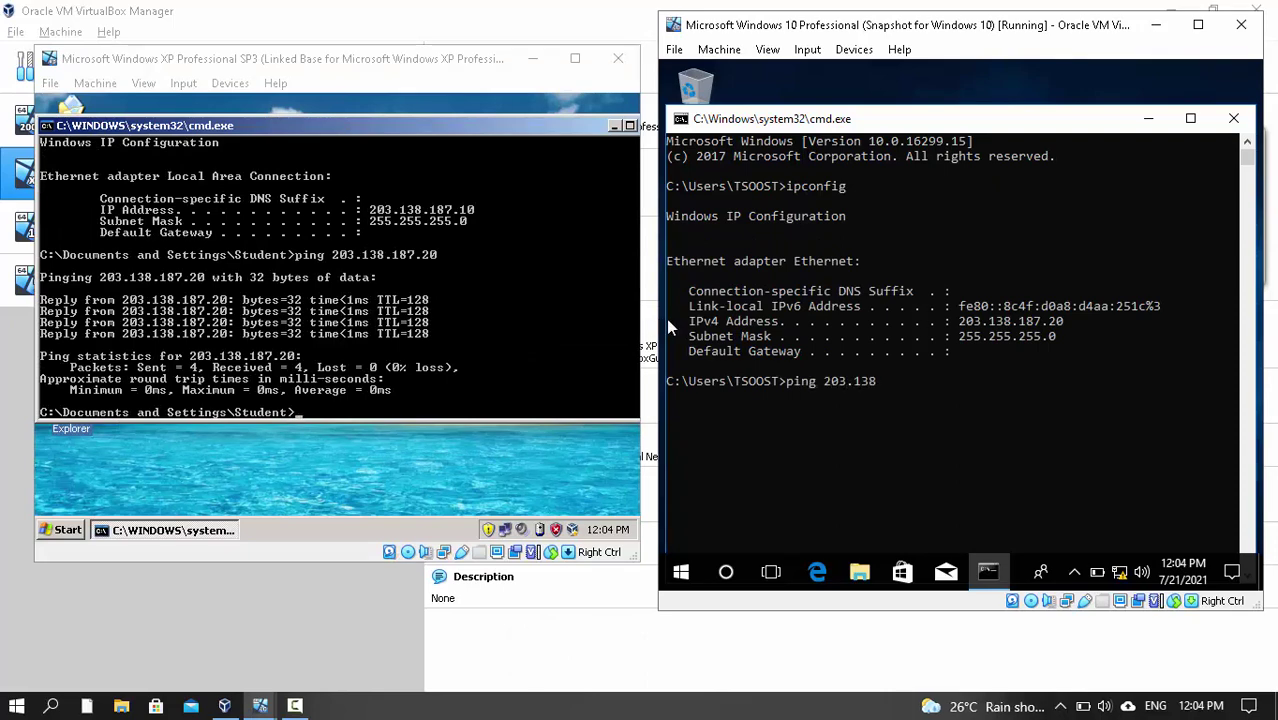
{"action": "type", "text": ".187."}
{"action": "type", "text": "10"}
{"action": "key", "text": "Return"}
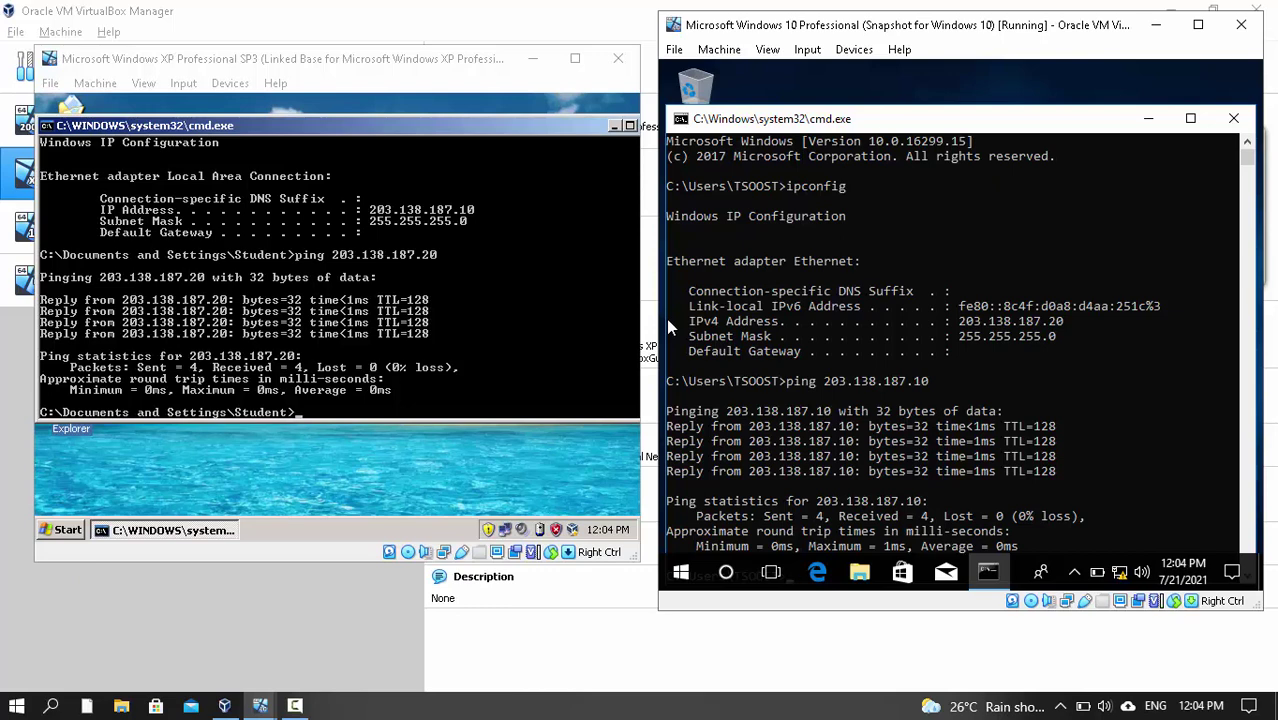
{"action": "key", "text": "super+d"}
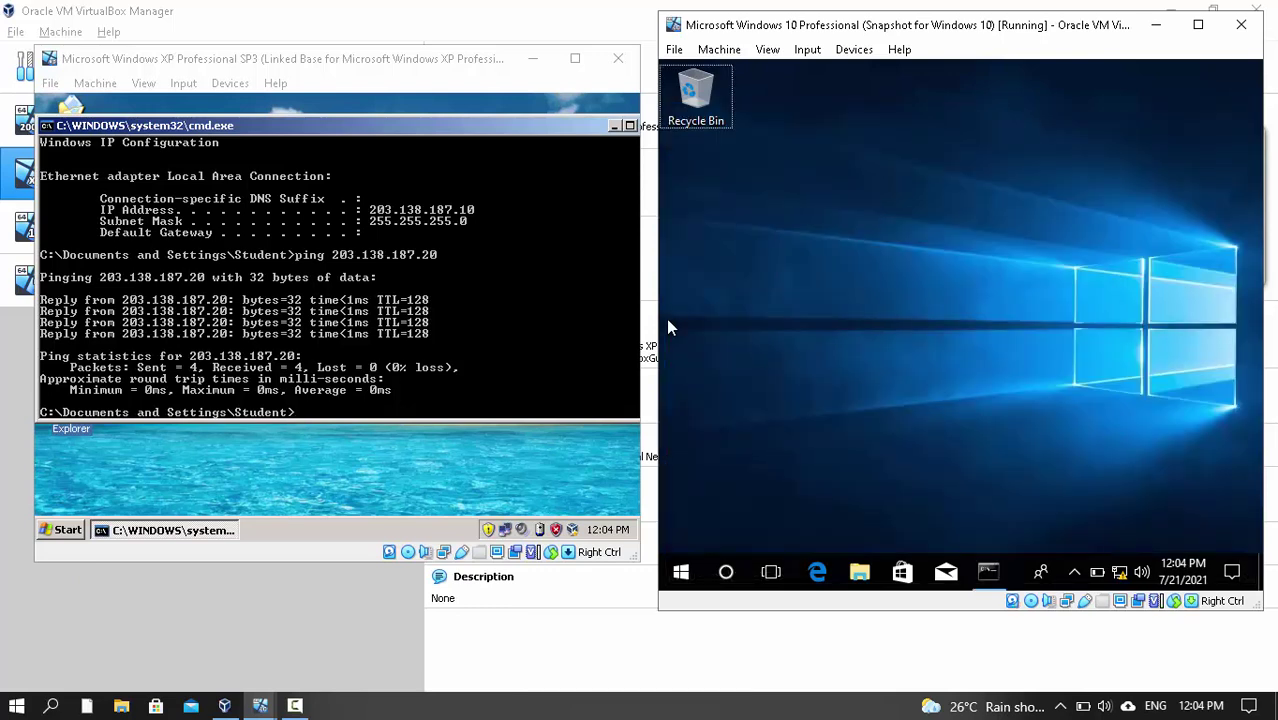
- Browse \\203.138.187.10\c$ to Documents and Settings\Student\Desktop from Windows 10
{"action": "key", "text": "super+r"}
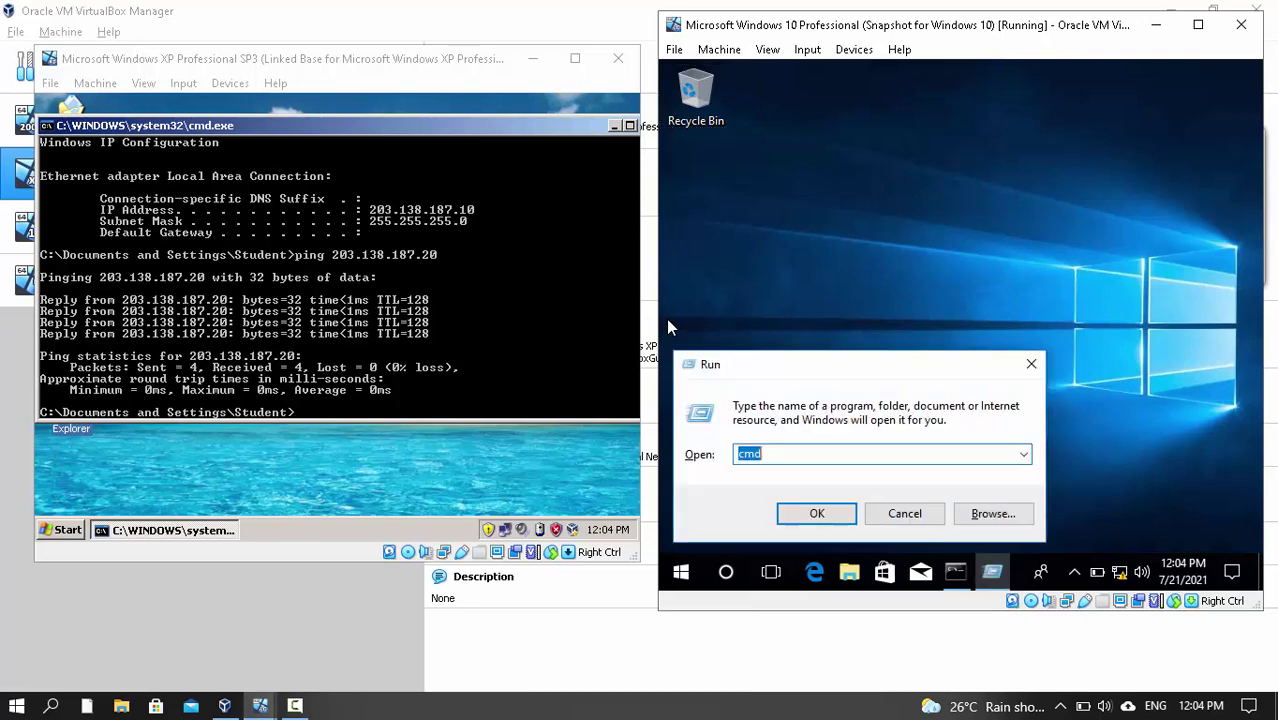
{"action": "type", "text": "\\20"}
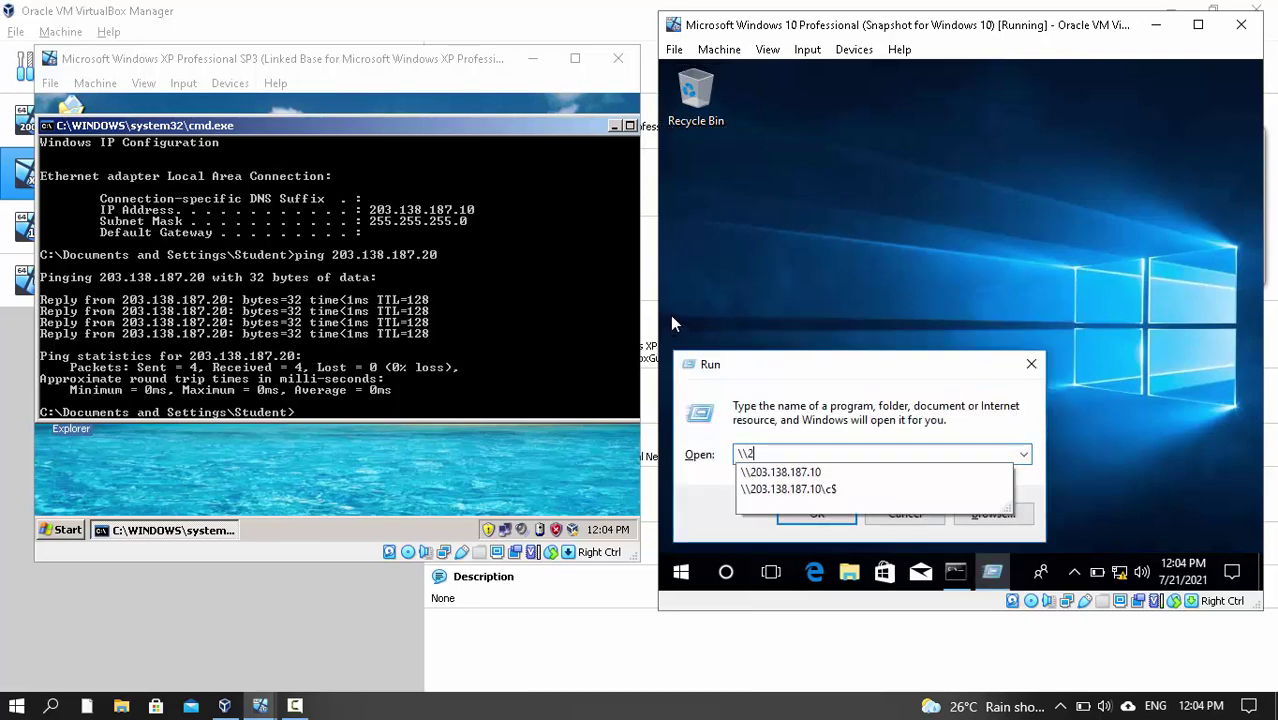
{"action": "key", "text": "Down"}
{"action": "key", "text": "Down"}
{"action": "key", "text": "Return"}
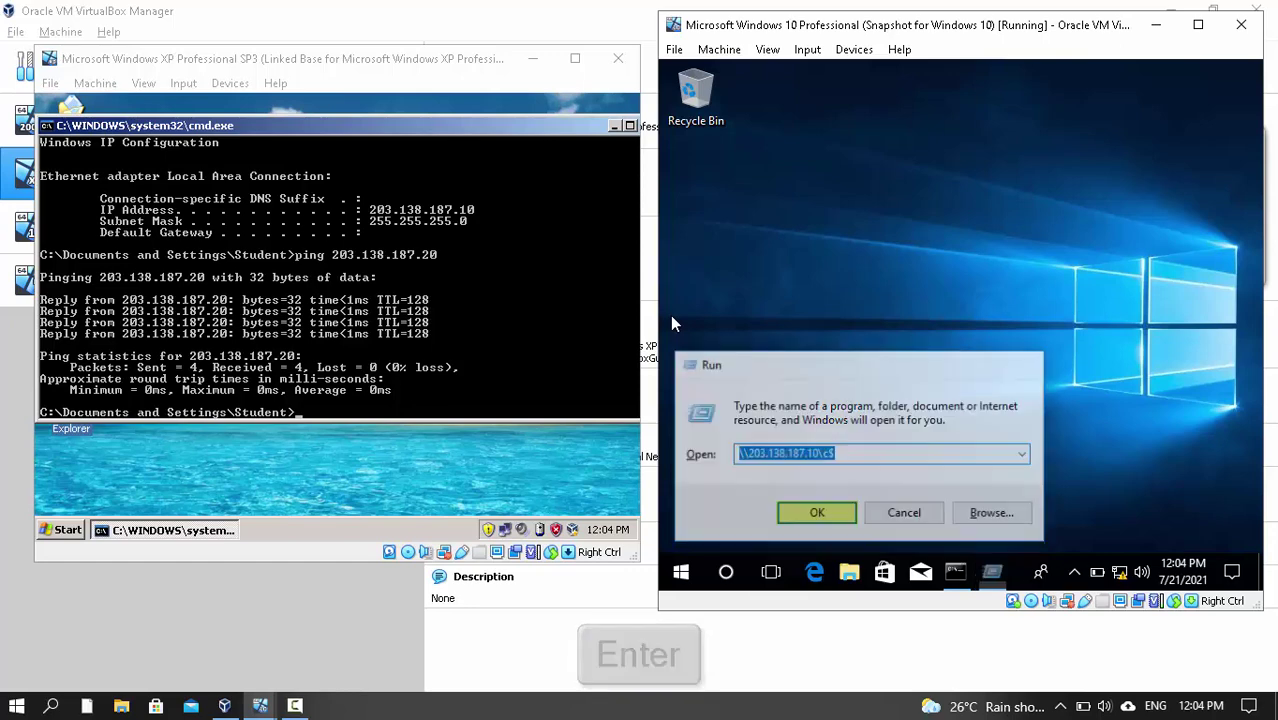
{"action": "key", "text": "space"}
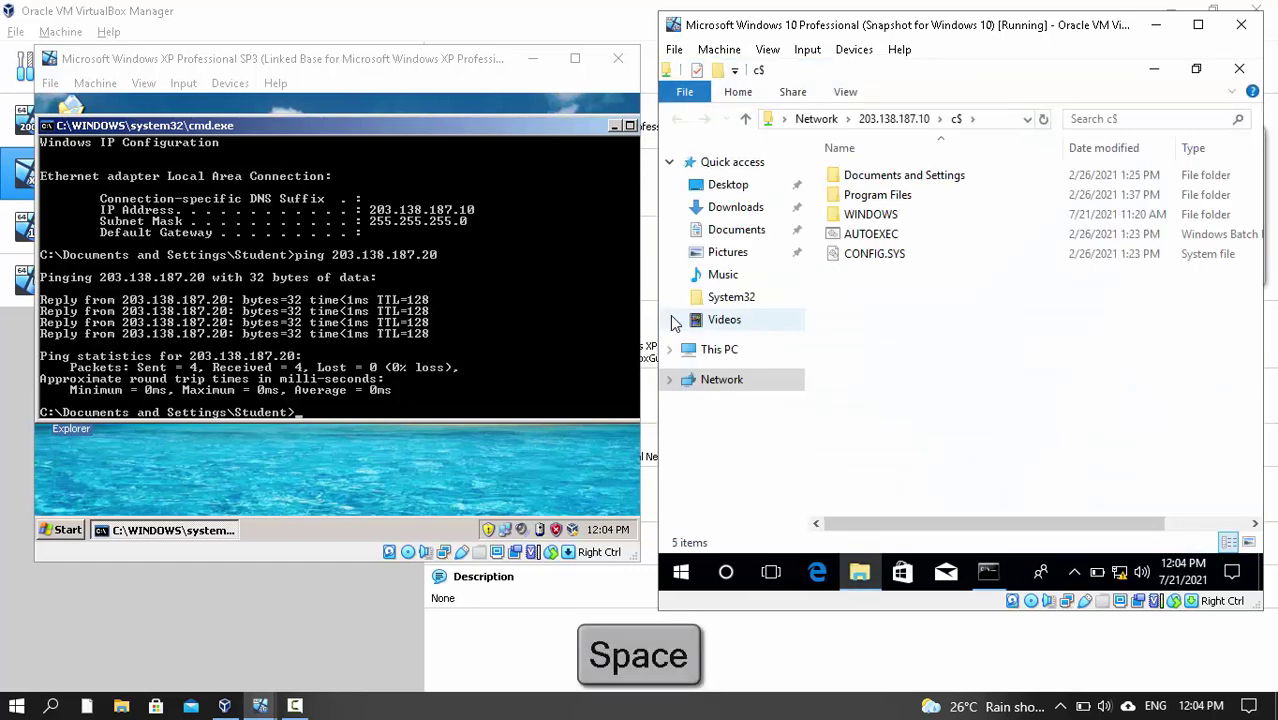
{"action": "key", "text": "Return"}
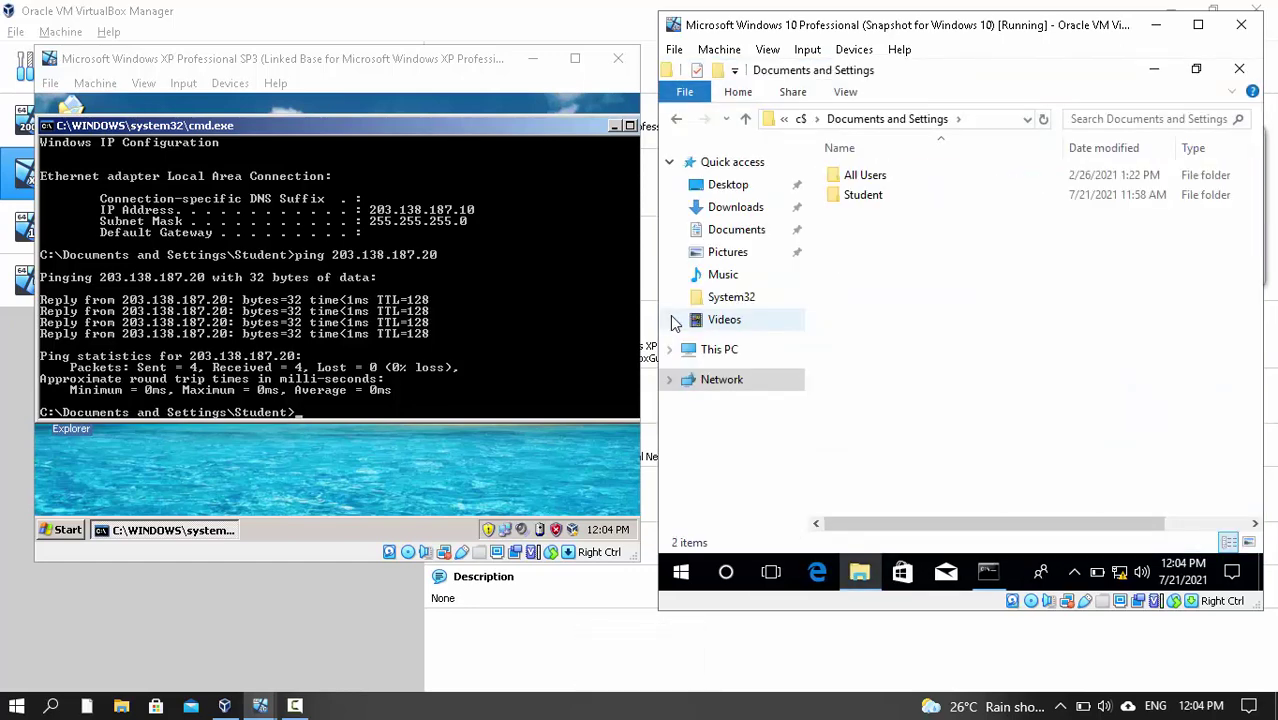
{"action": "key", "text": "End"}
{"action": "key", "text": "Return"}
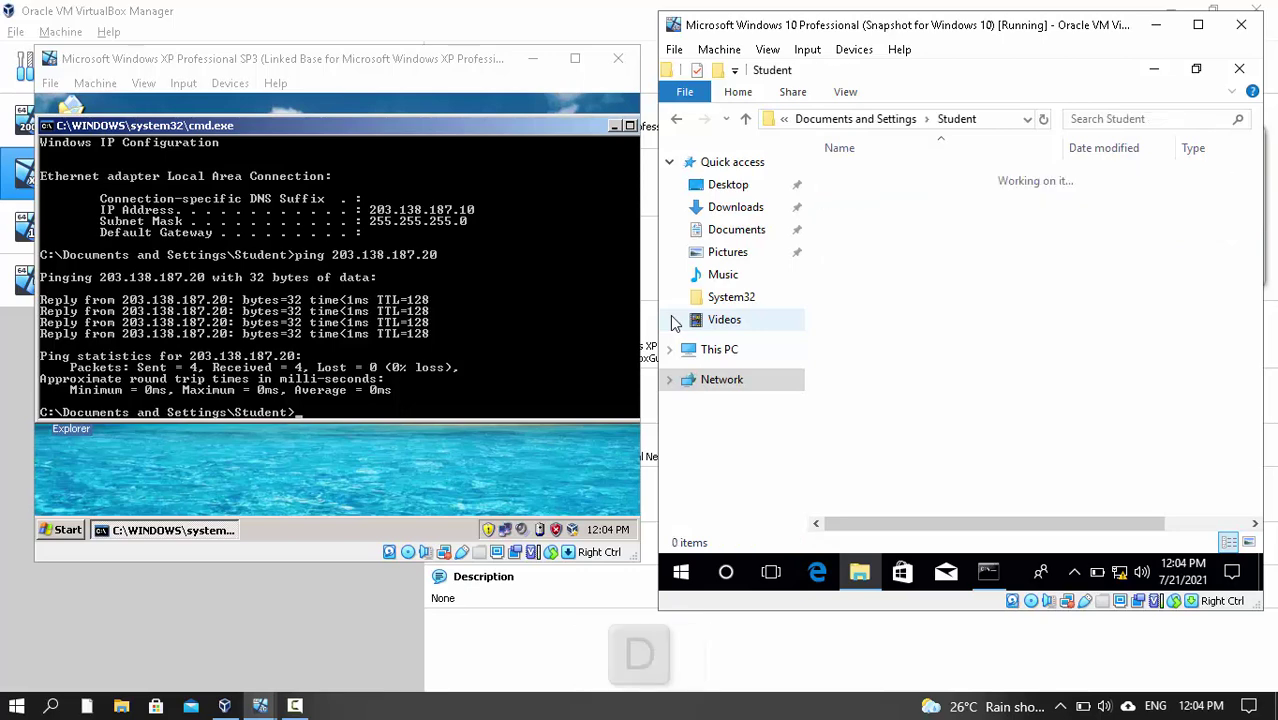
{"action": "key", "text": "d"}
{"action": "key", "text": "Return"}
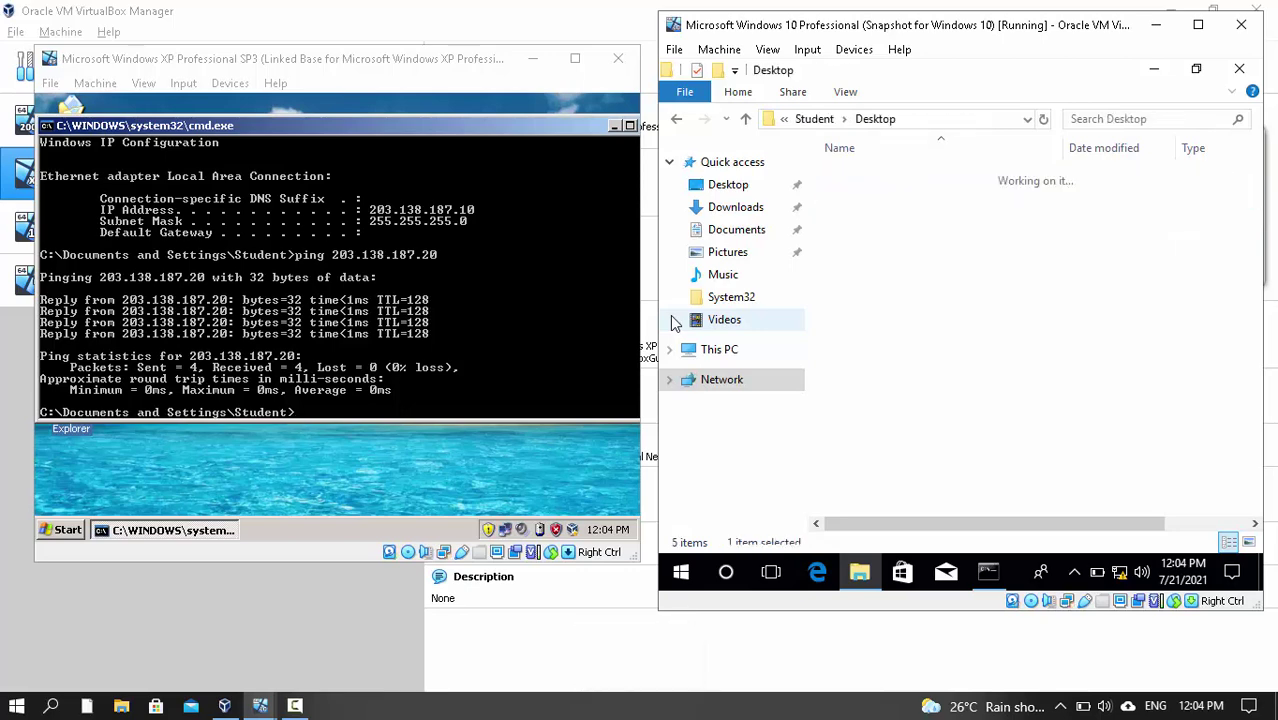
- Show the XP desktop, then create 'Sample Folder' in the share's Student Desktop folder
{"action": "key", "text": "ctrl"}
{"action": "key", "text": "alt+Tab"}
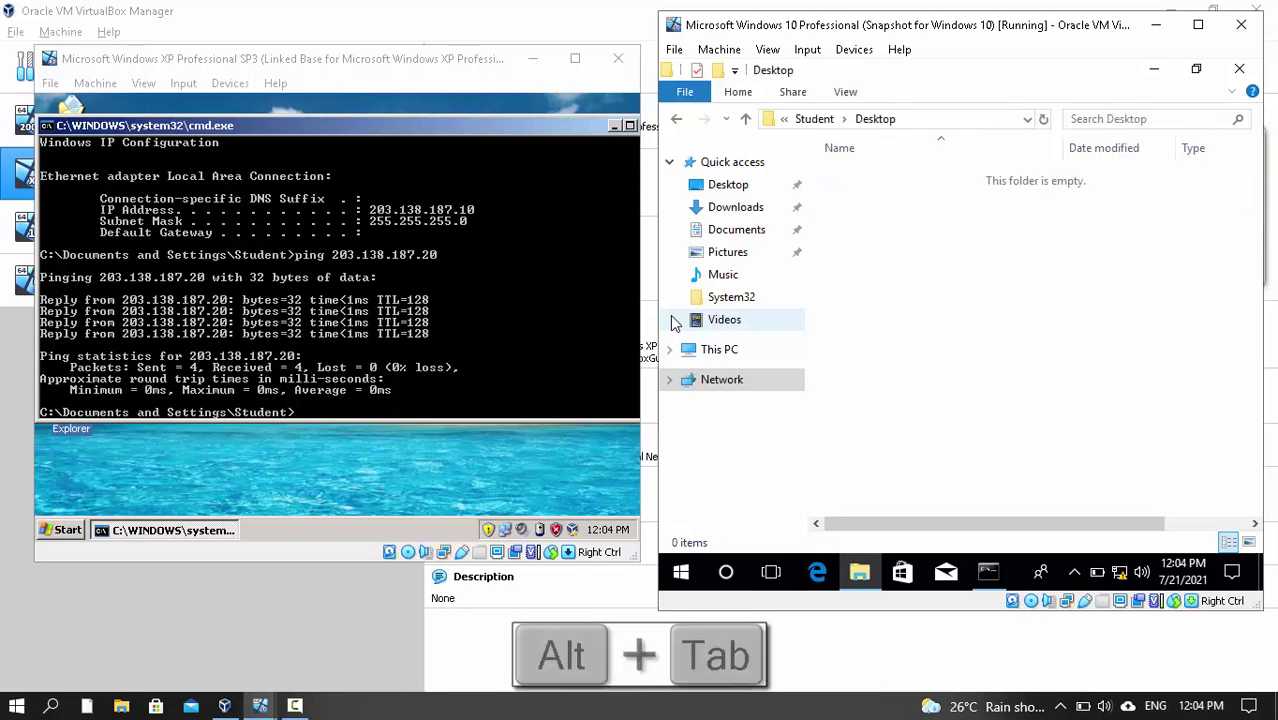
{"action": "key", "text": "super+d"}
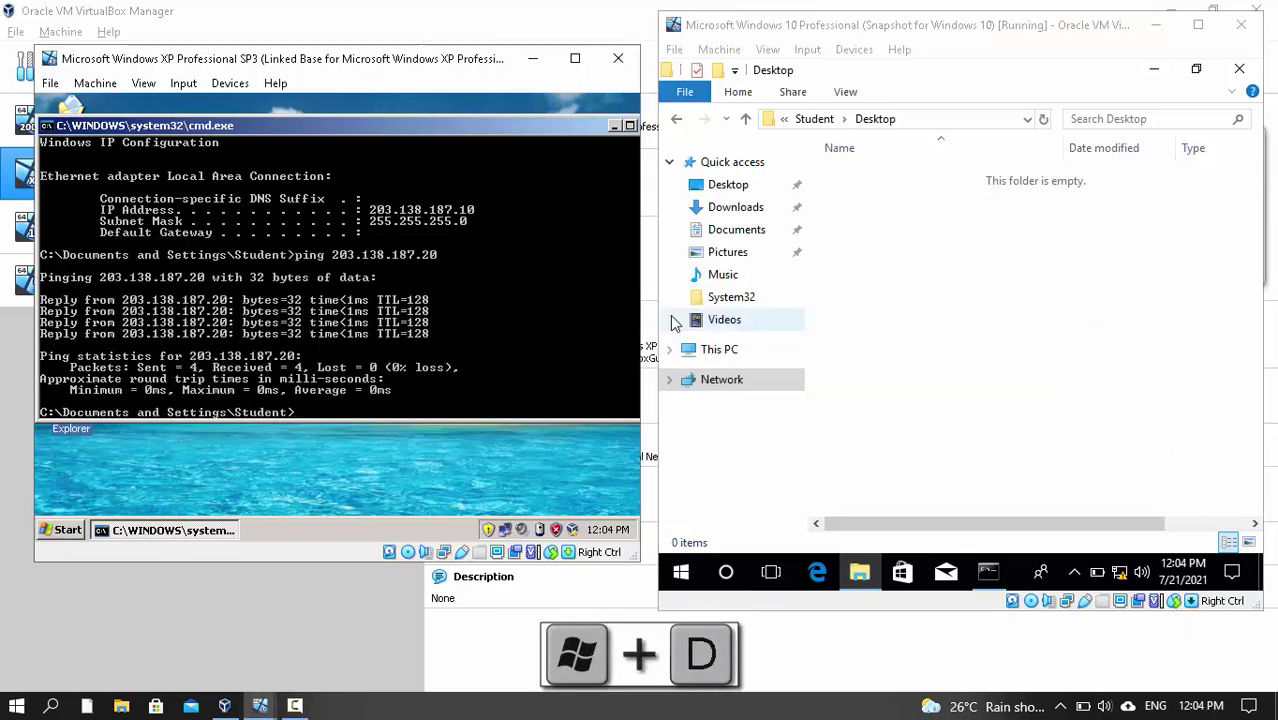
{"action": "key", "text": "ctrl"}
{"action": "key", "text": "alt+Tab"}
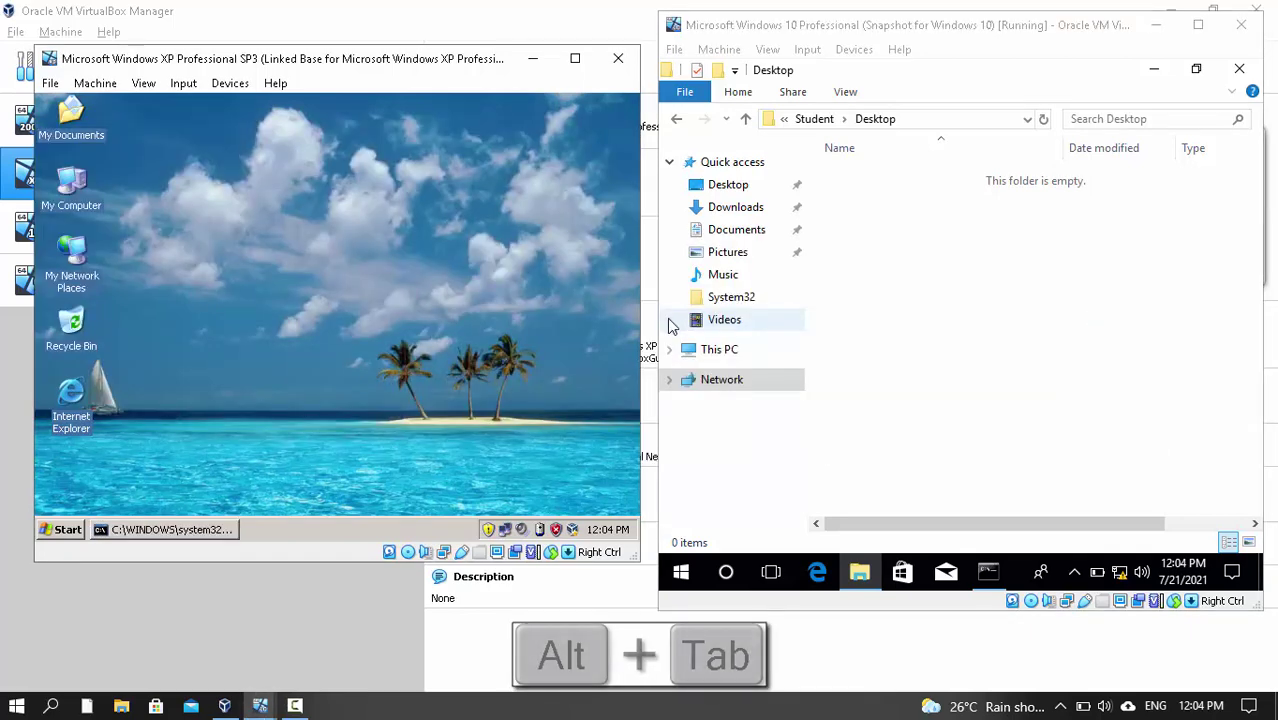
{"action": "key", "text": "ctrl+shift+n"}
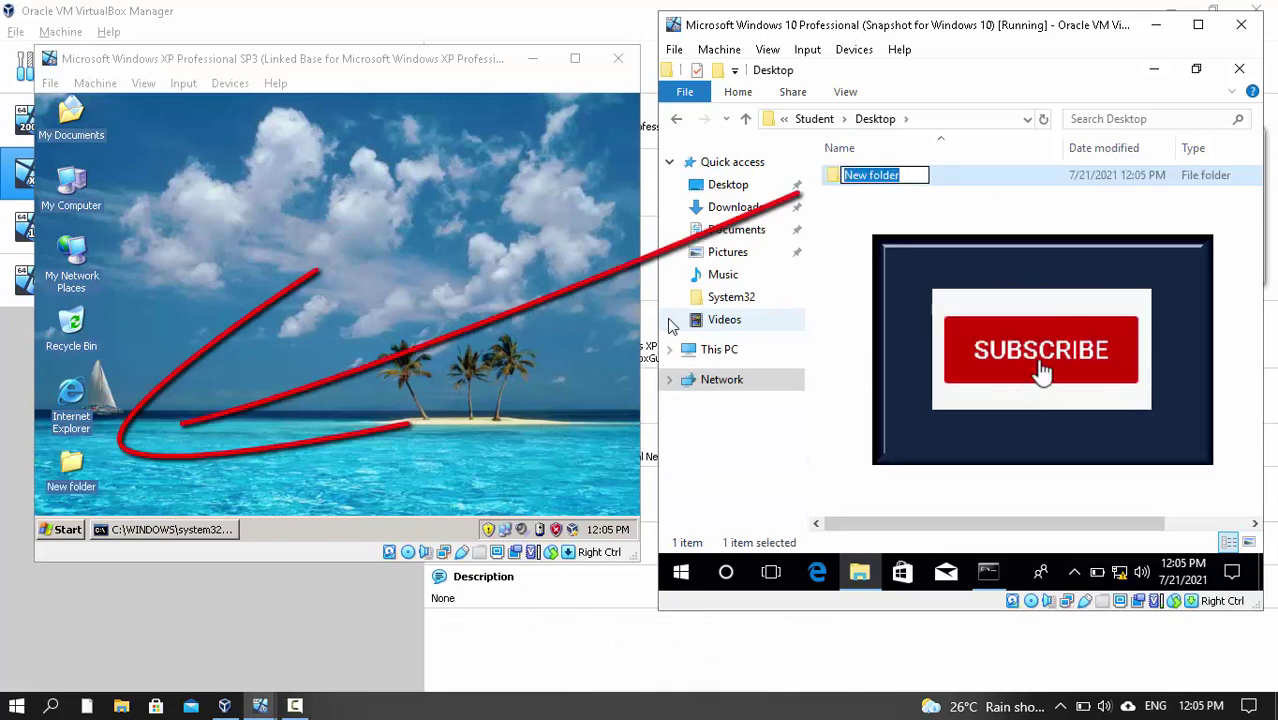
{"action": "type", "text": "Sample Folder"}
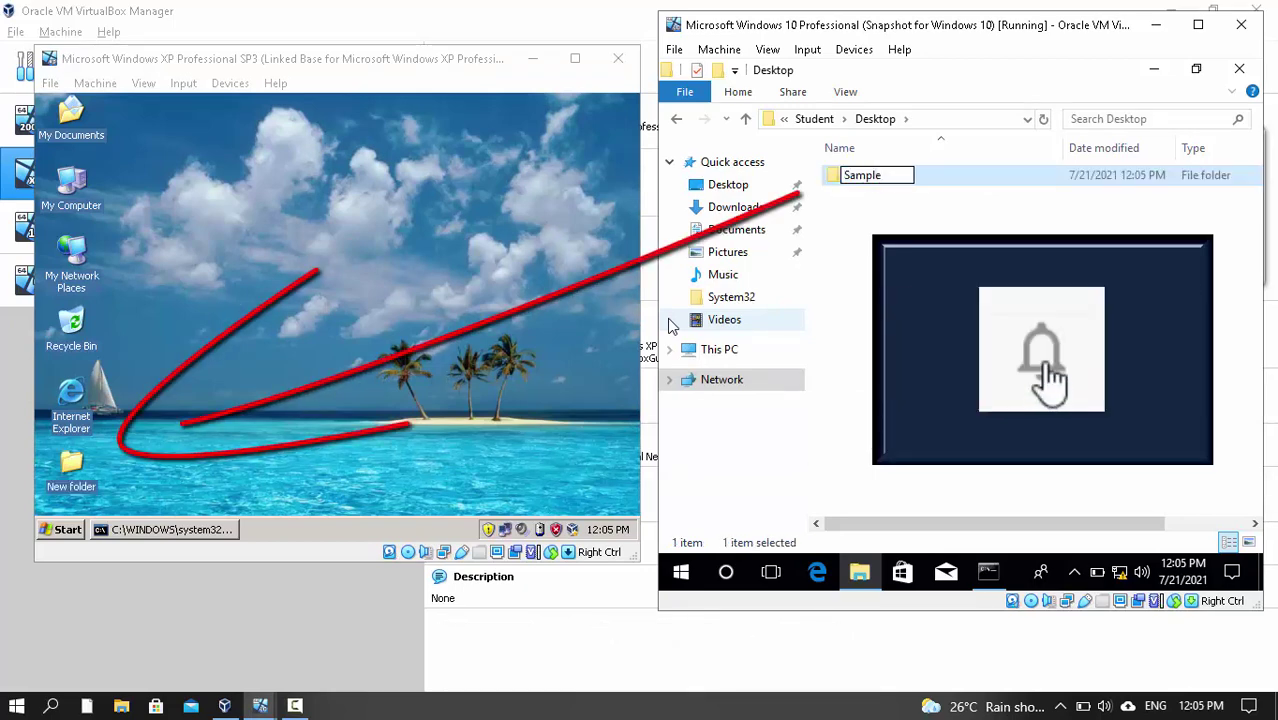
{"action": "key", "text": "Return"}
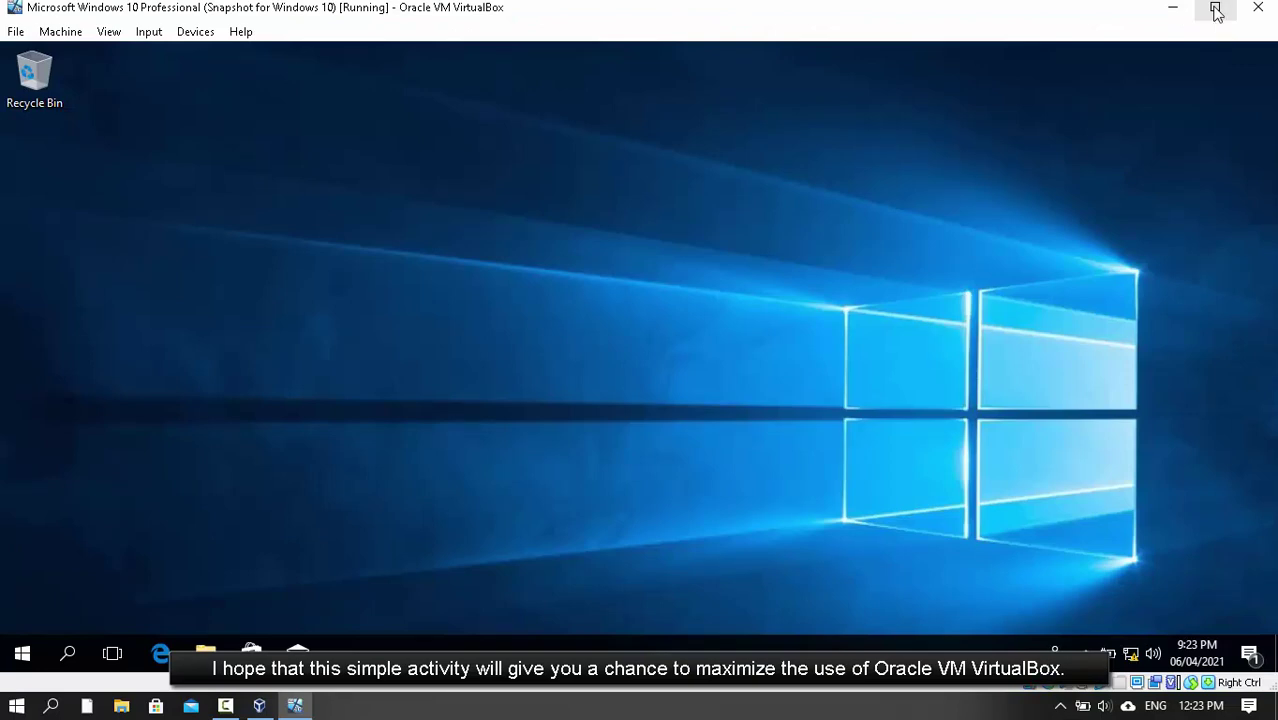
- Choose Shut down from the Win+X power-user menu in the Windows 10 guest
{"action": "key", "text": "super+x"}
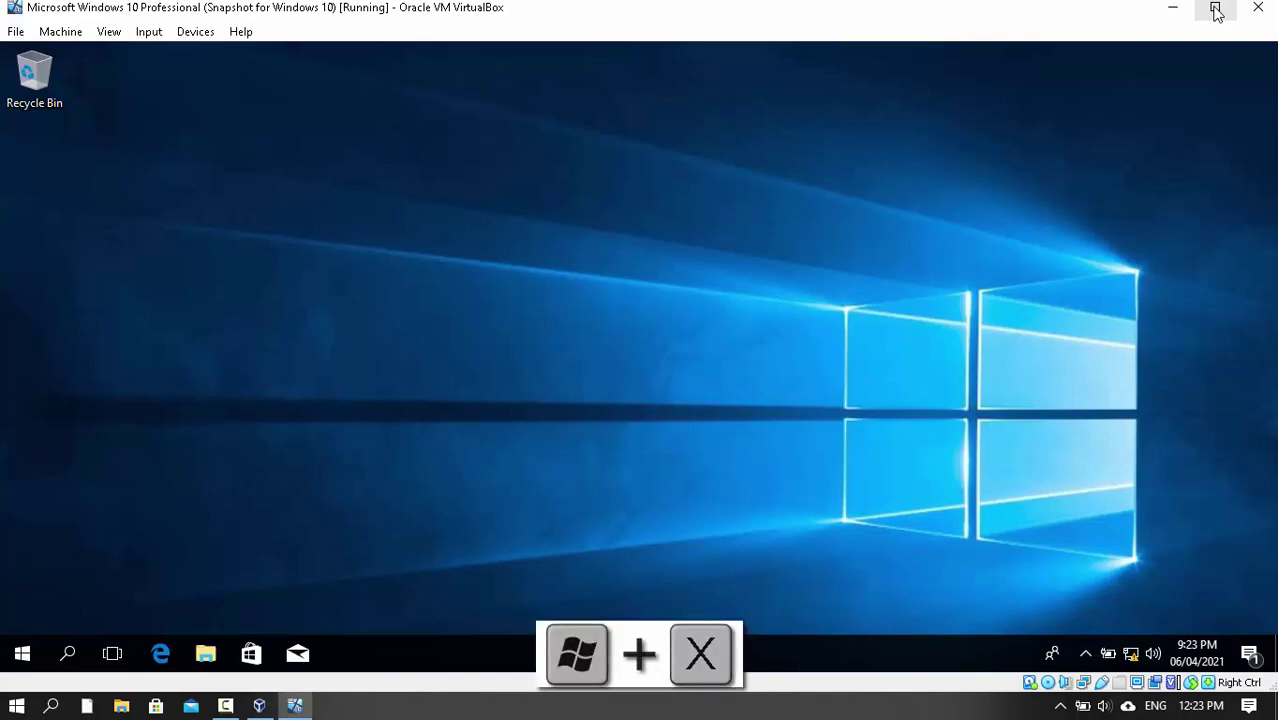
{"action": "key", "text": "u"}
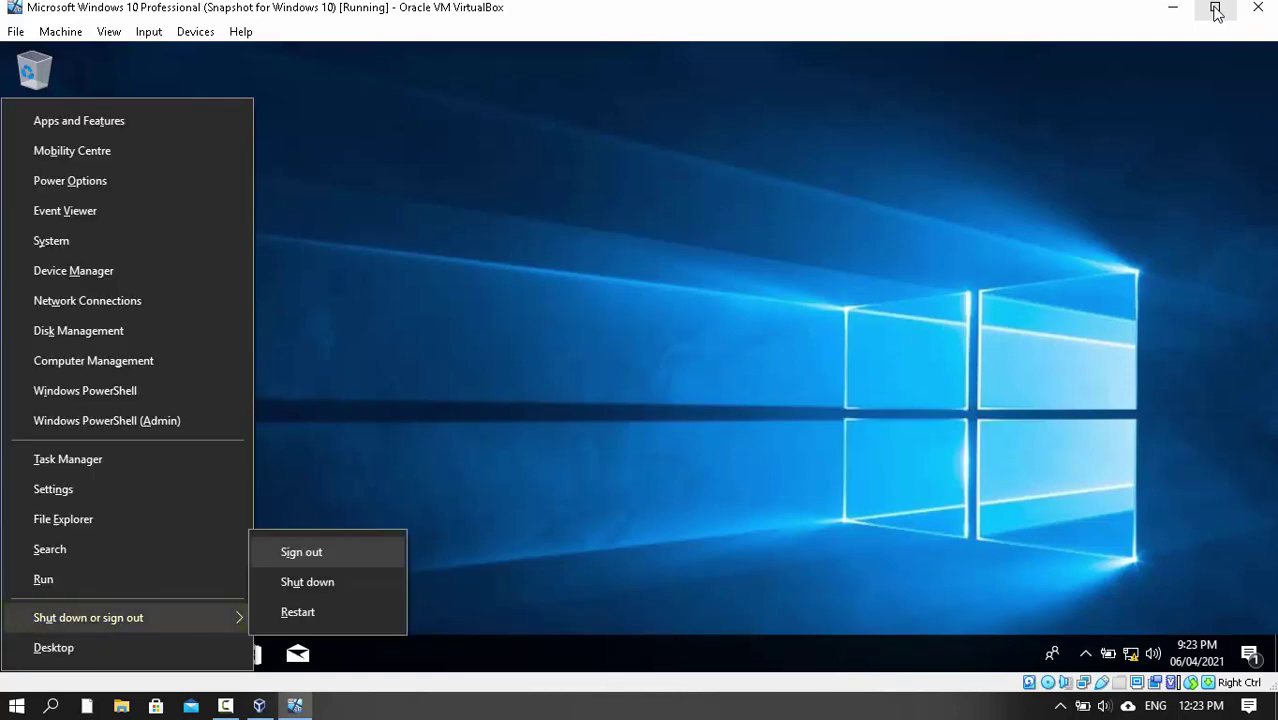
{"action": "key", "text": "u"}
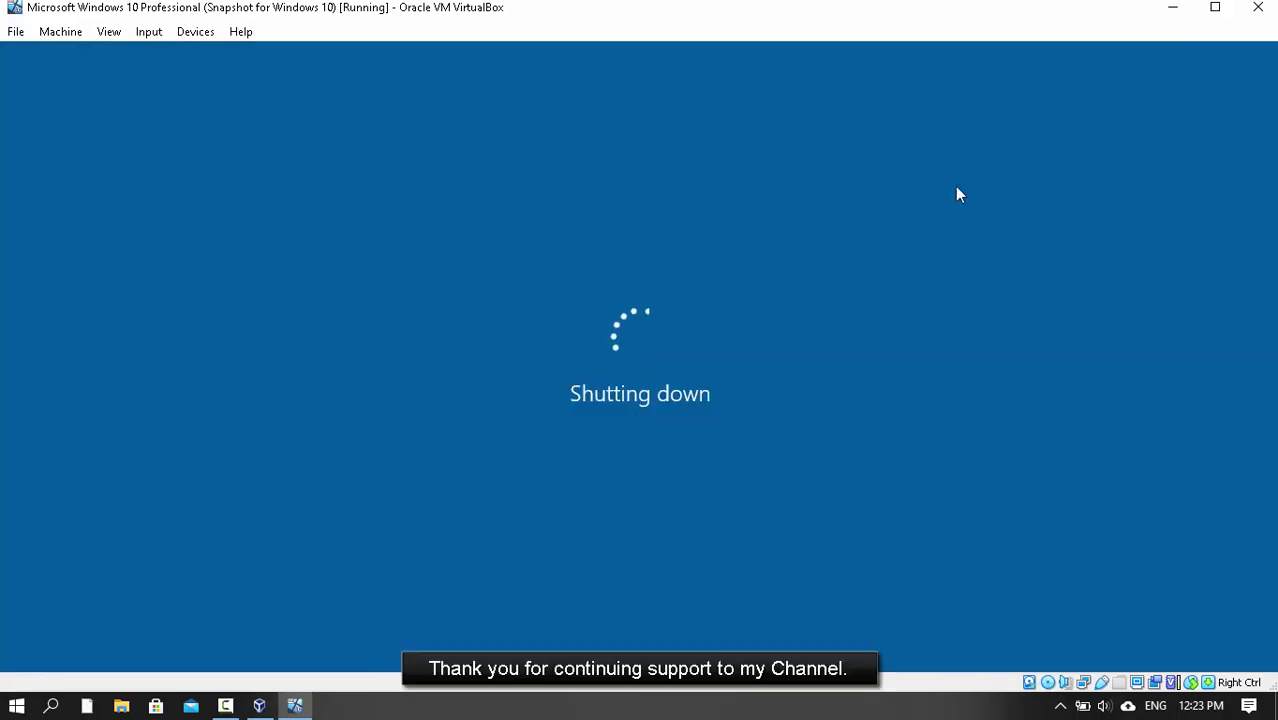